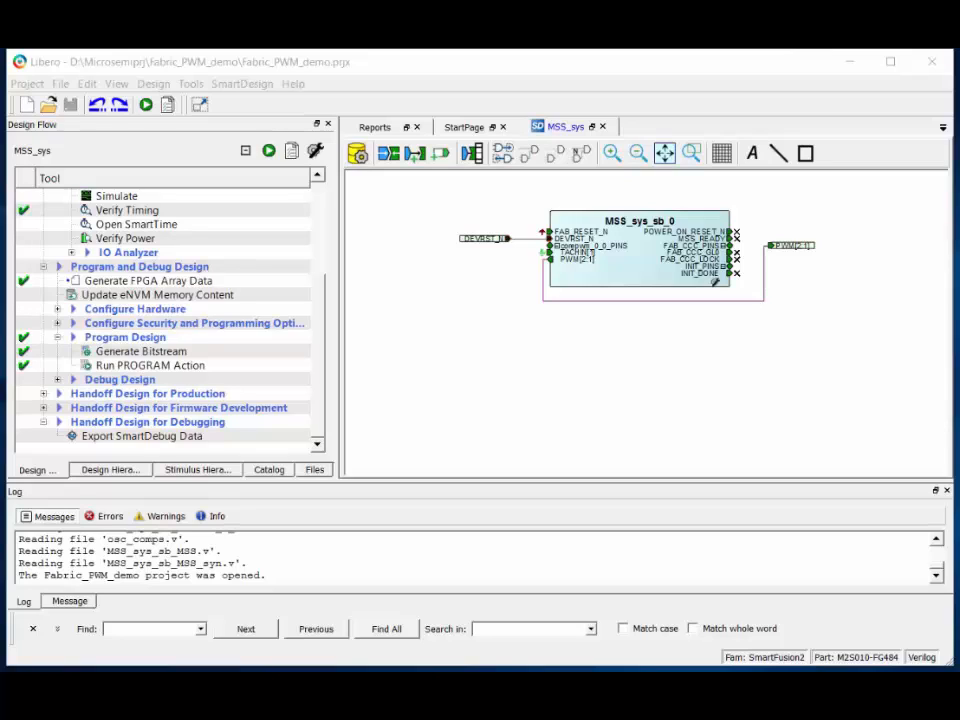
Step: Run Configure Firmware Cores under Handoff Design for Firmware Development and download all the firmware cores
click(45, 408)
click(45, 408)
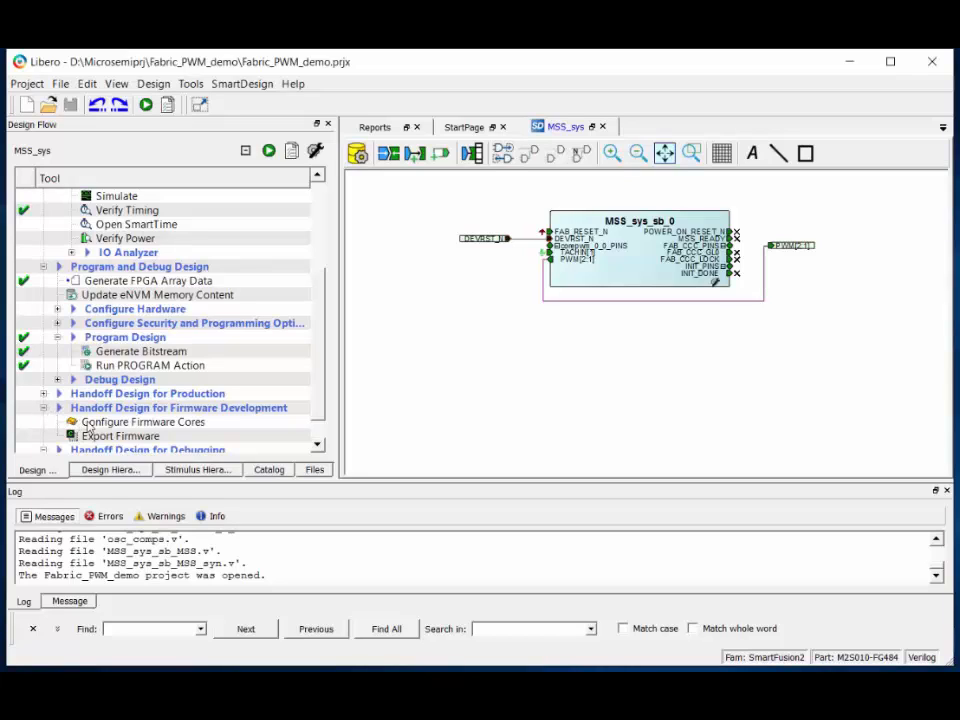
click(90, 424)
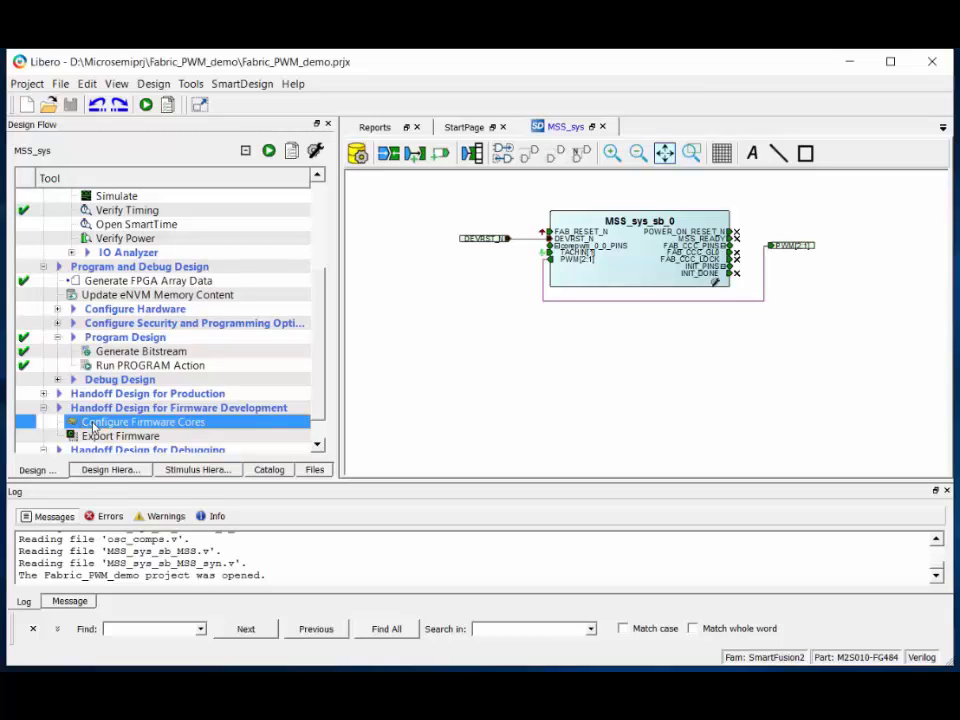
right_click(93, 427)
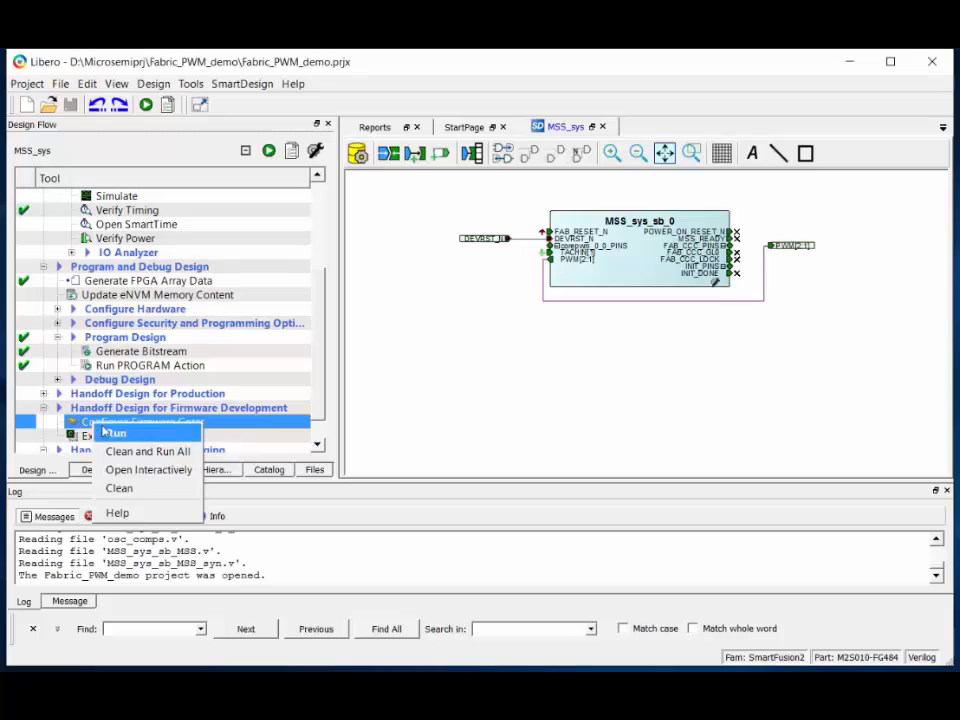
click(104, 432)
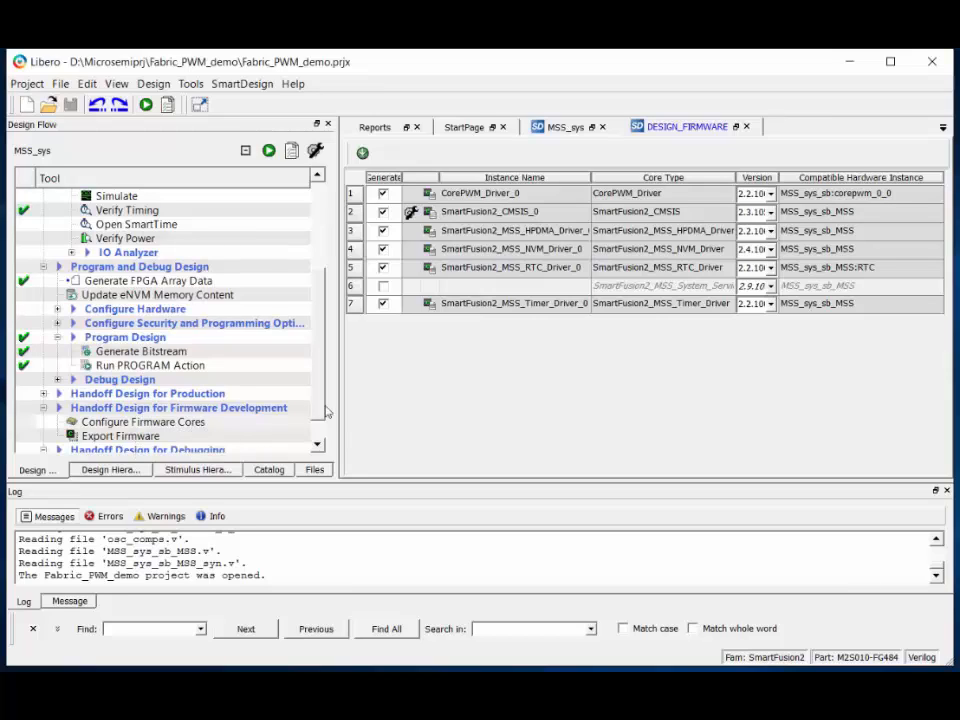
right_click(466, 290)
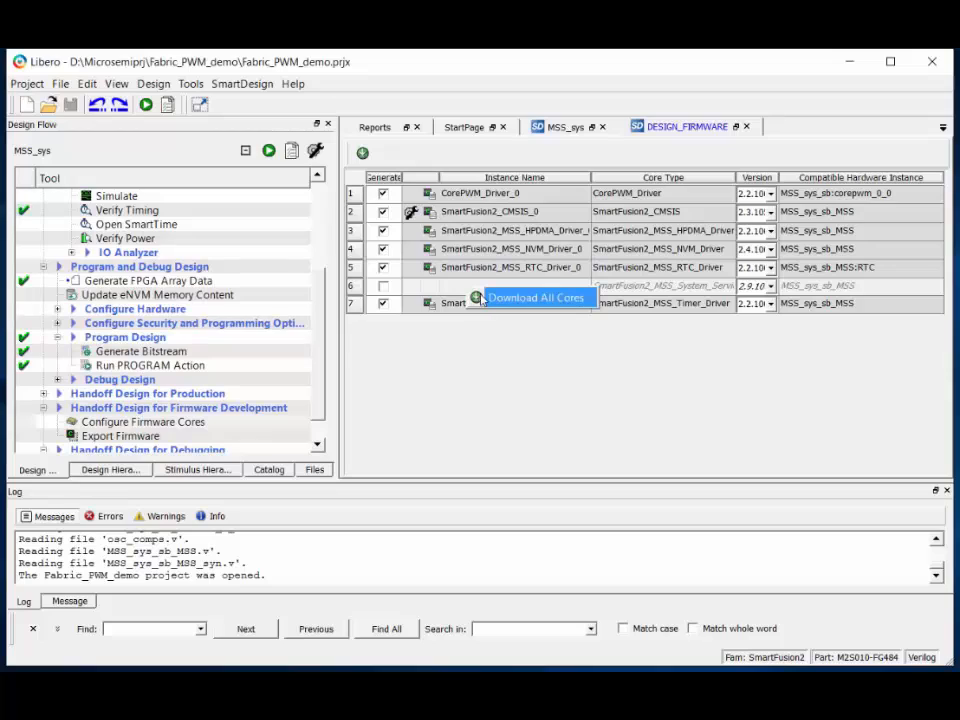
click(482, 298)
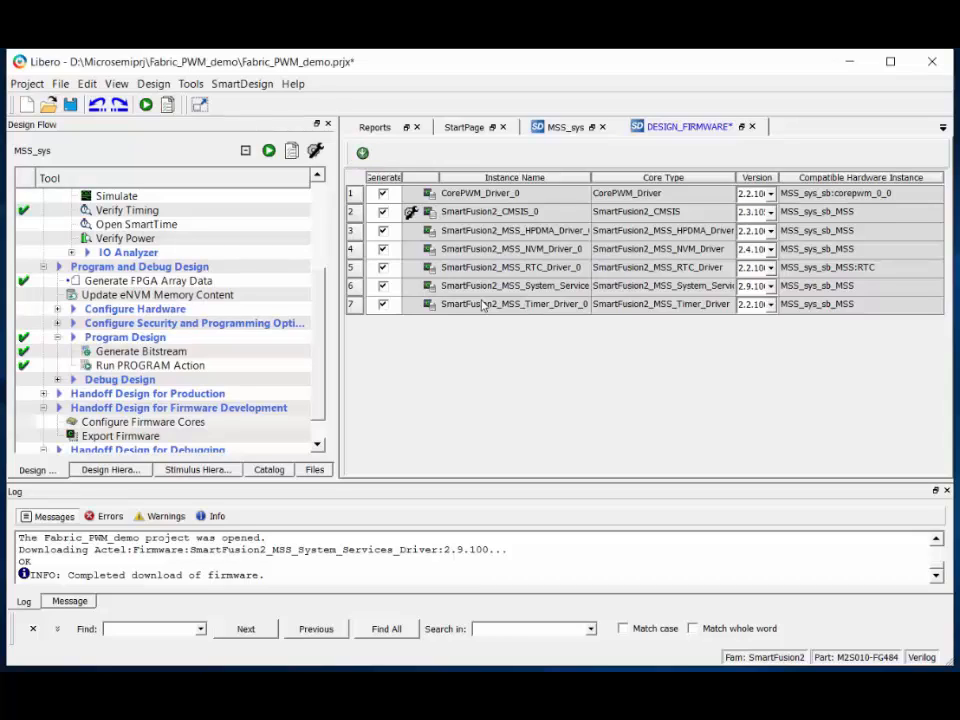
Step: Look at which toolchains offer a Cortex-M3 sample project for the SmartFusion2_MSS_Timer_Driver core
right_click(482, 306)
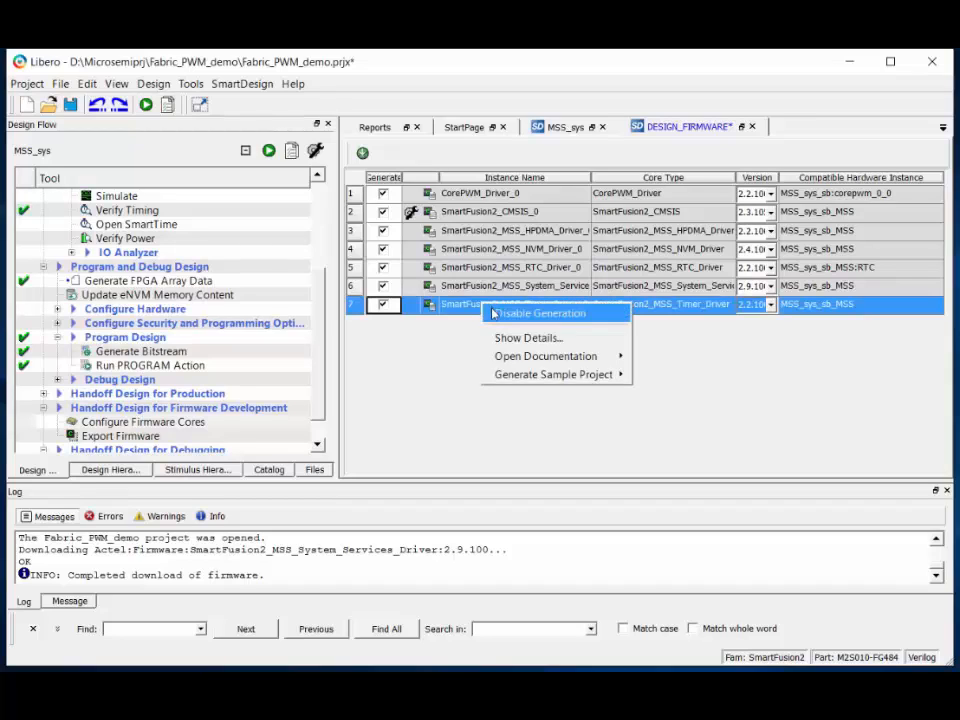
mouse_move(510, 360)
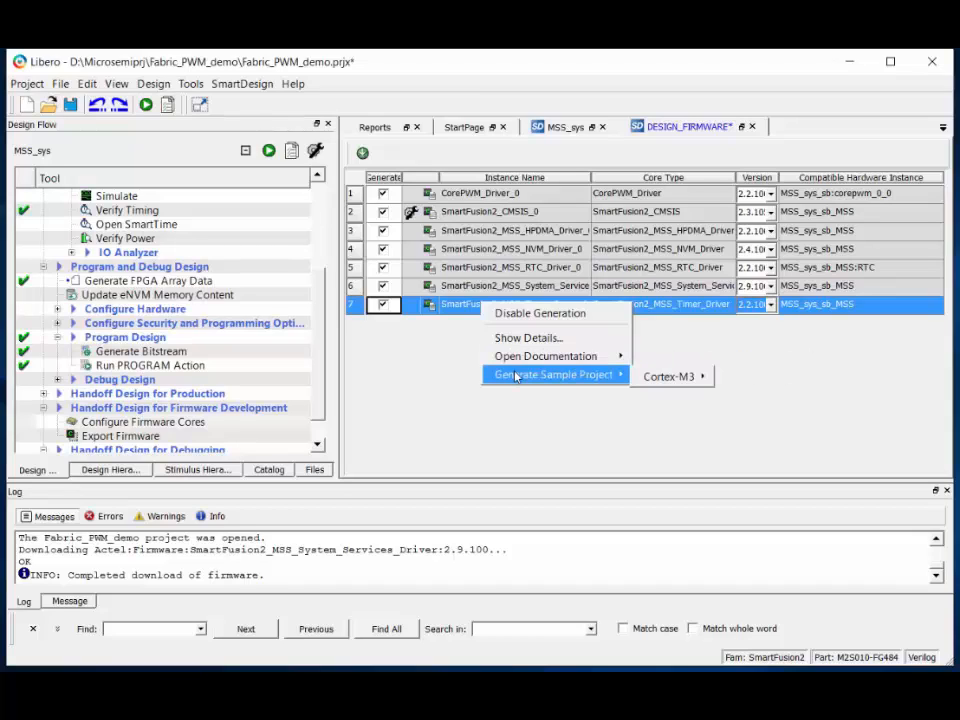
mouse_move(646, 377)
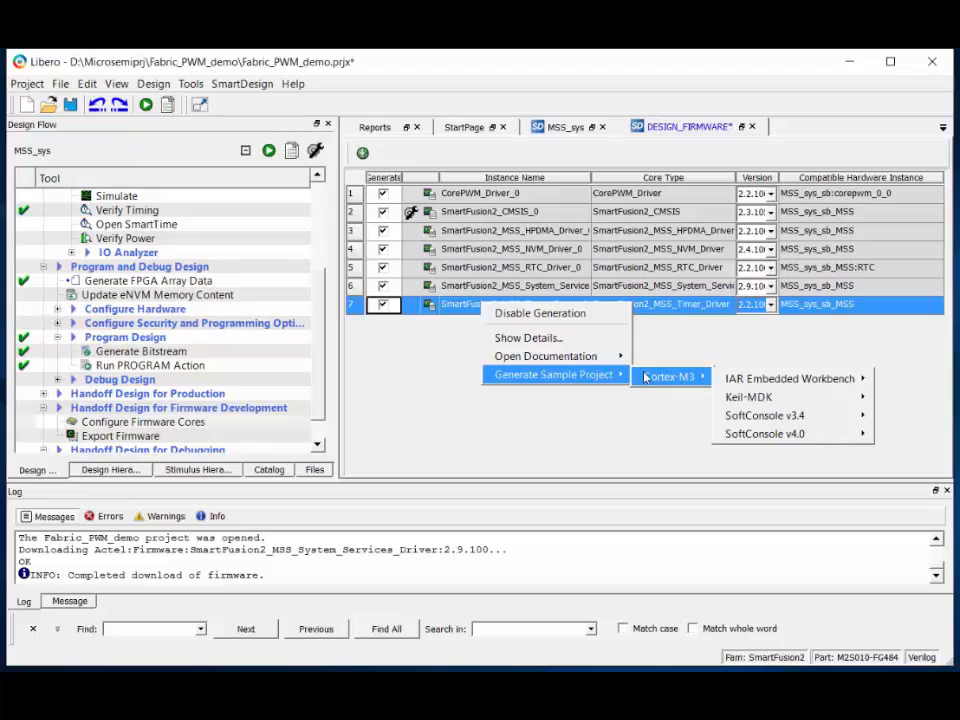
Step: Generate the PWM slow blink sample project of CorePWM_Driver_0 for Cortex-M3 and SoftConsole v4.0 in D:\Microsemiprj\Fabric_PWM_demo\SoftConsole
click(474, 195)
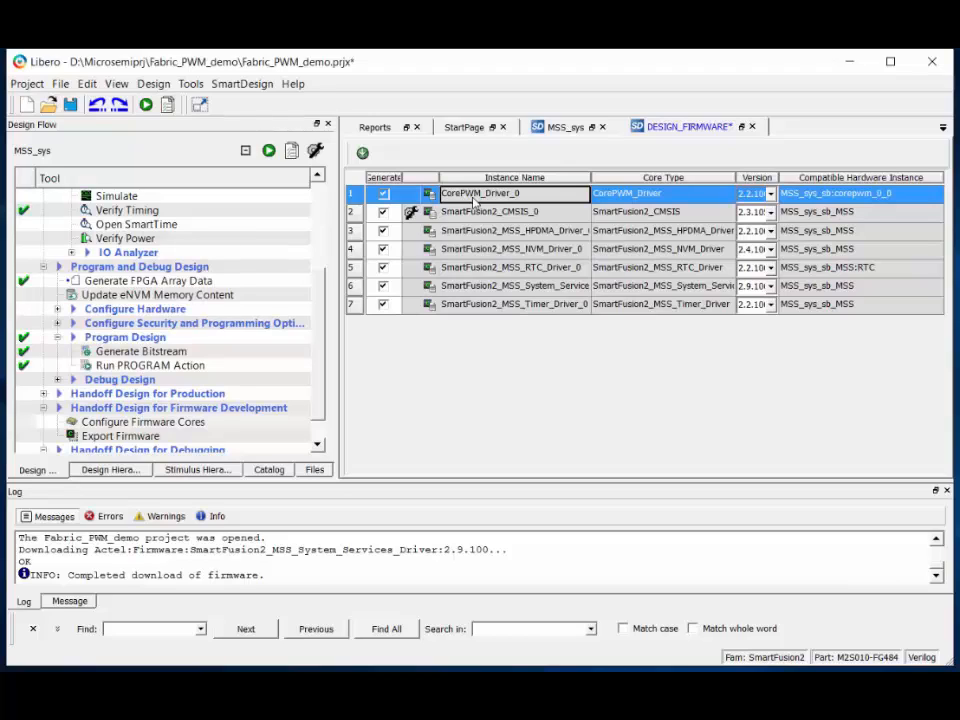
right_click(474, 201)
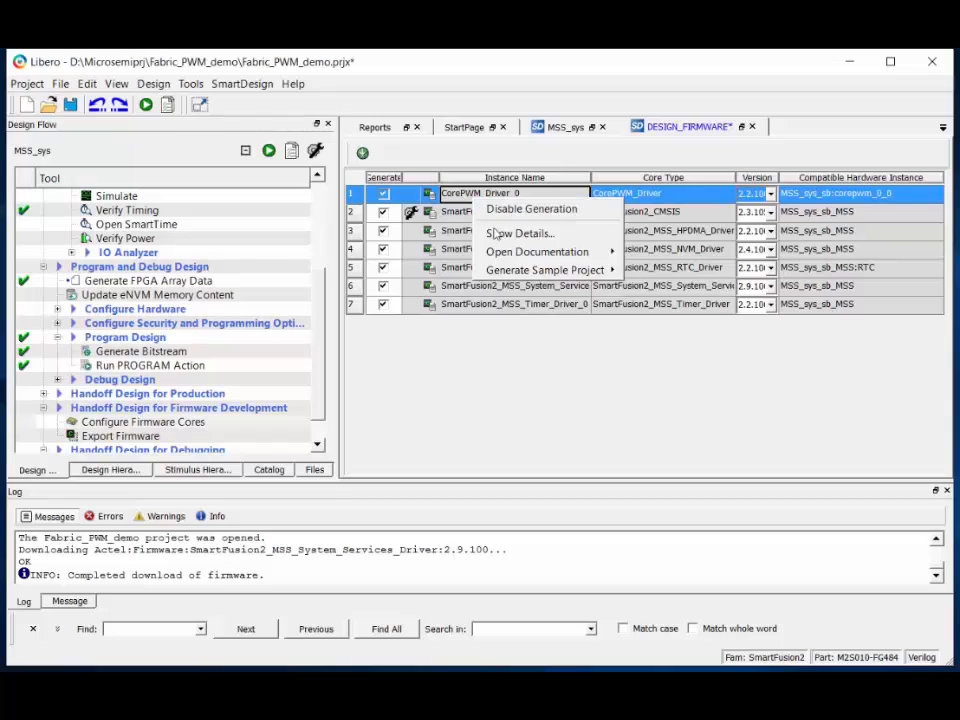
mouse_move(521, 270)
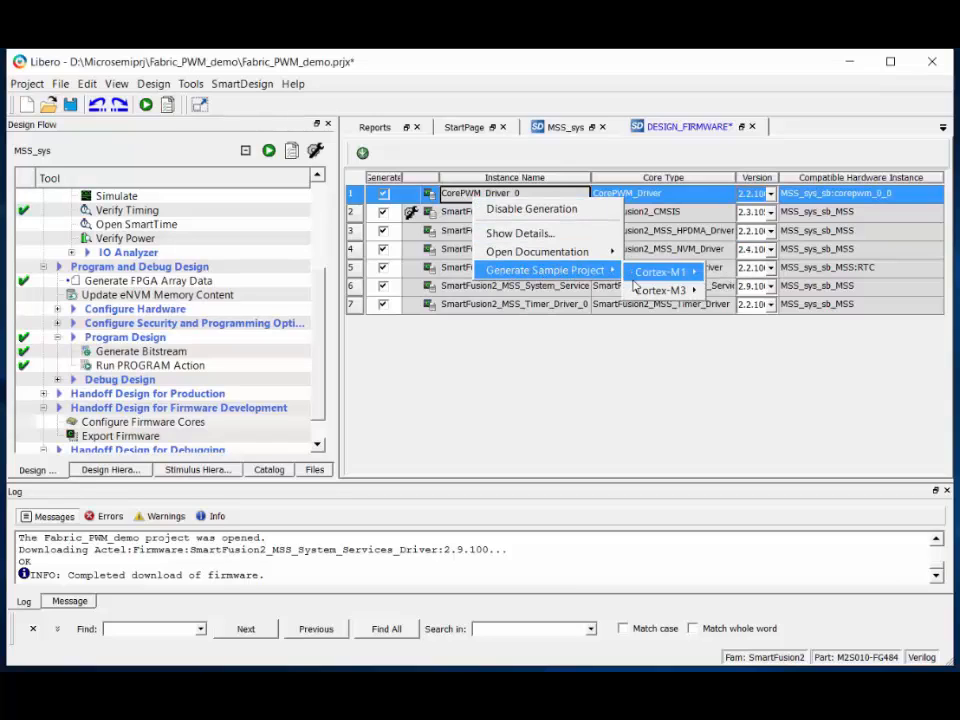
mouse_move(646, 291)
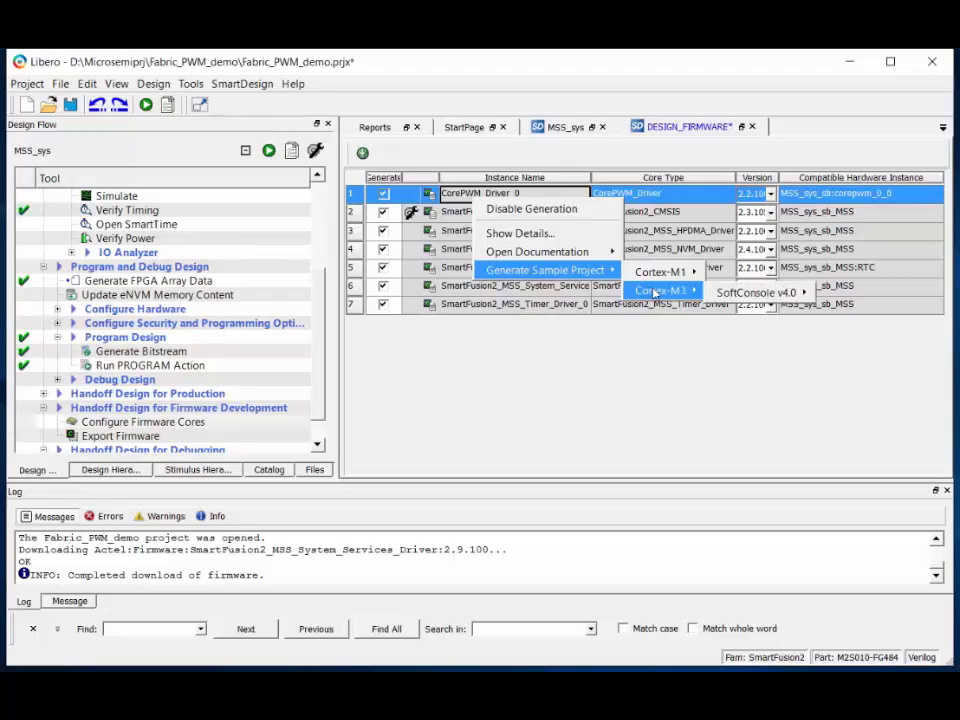
mouse_move(726, 302)
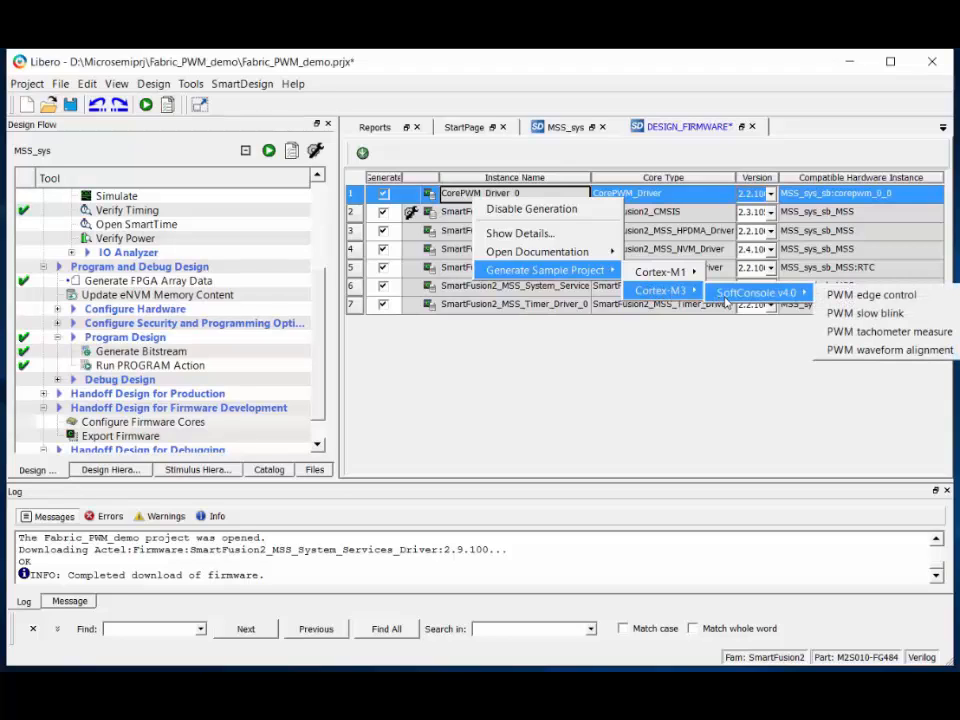
click(845, 315)
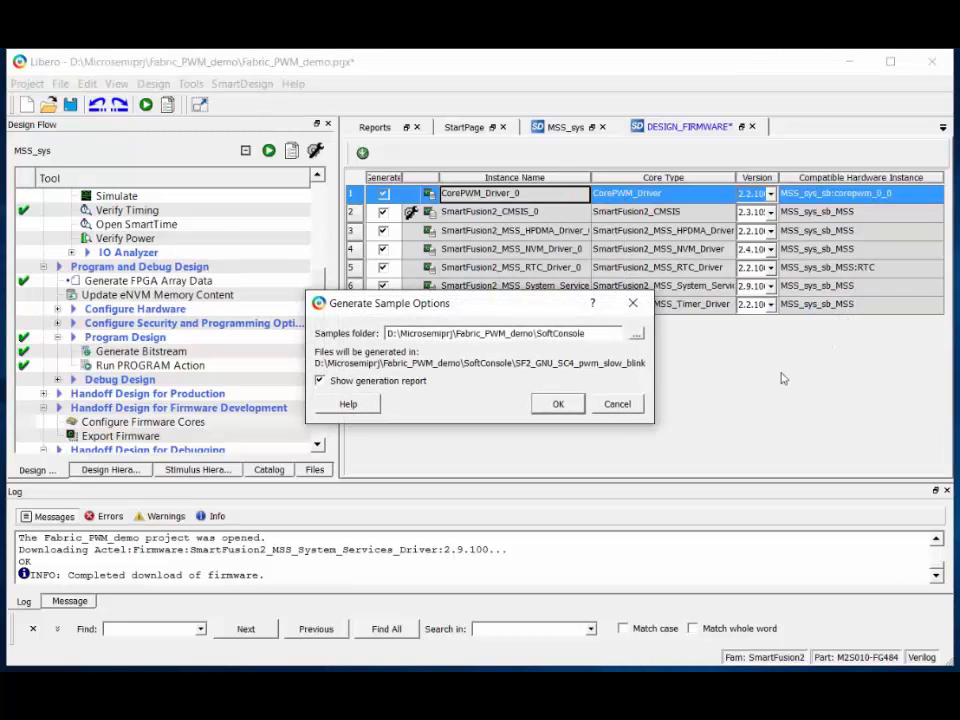
click(558, 405)
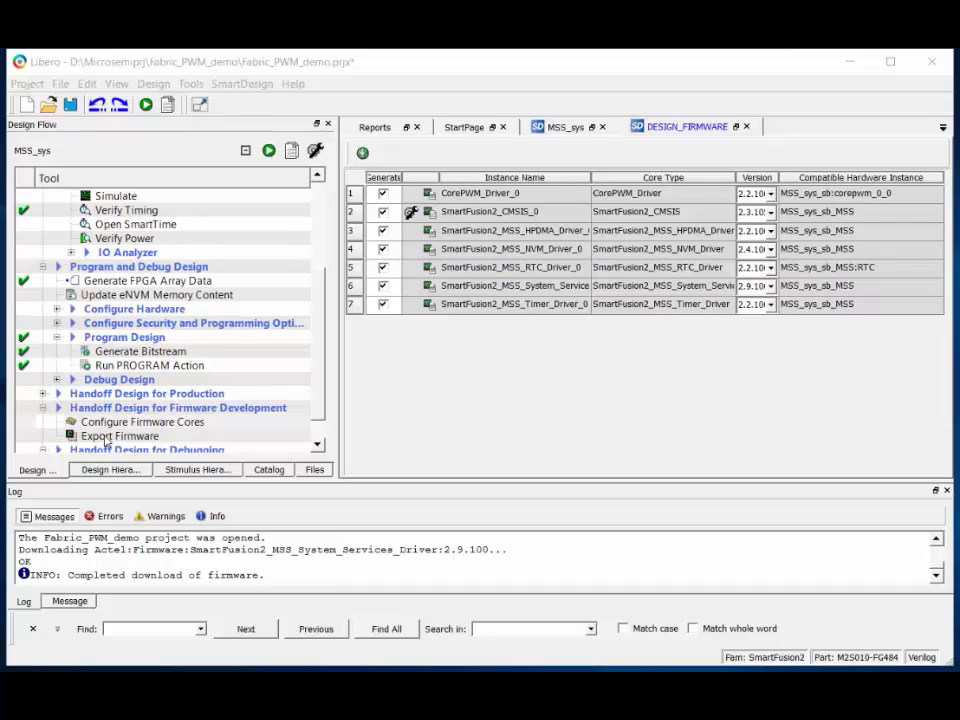
Step: Export the hardware configuration and firmware drivers to D:\Microsemiprj\Fabric_PWM_demo with SoftConsole4.0 as the software IDE
right_click(107, 441)
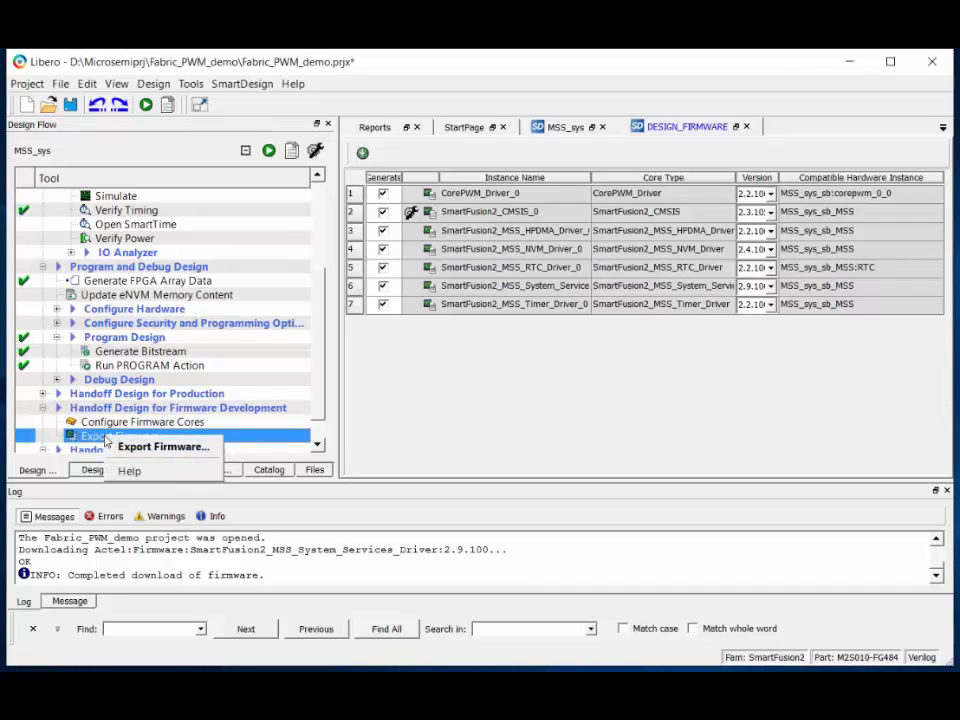
click(119, 446)
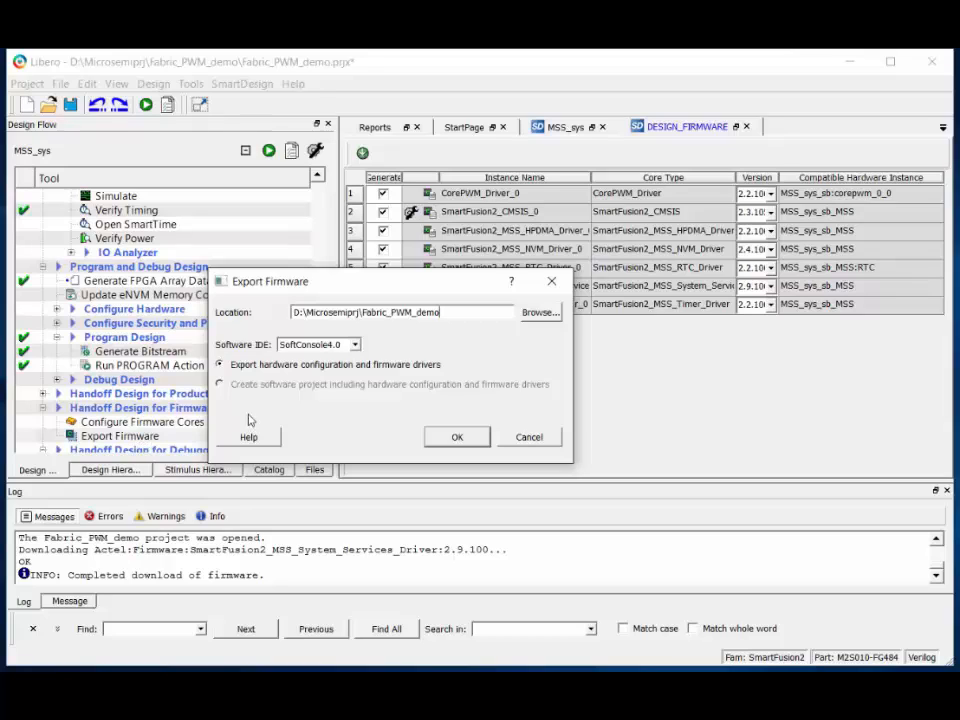
click(359, 347)
click(357, 347)
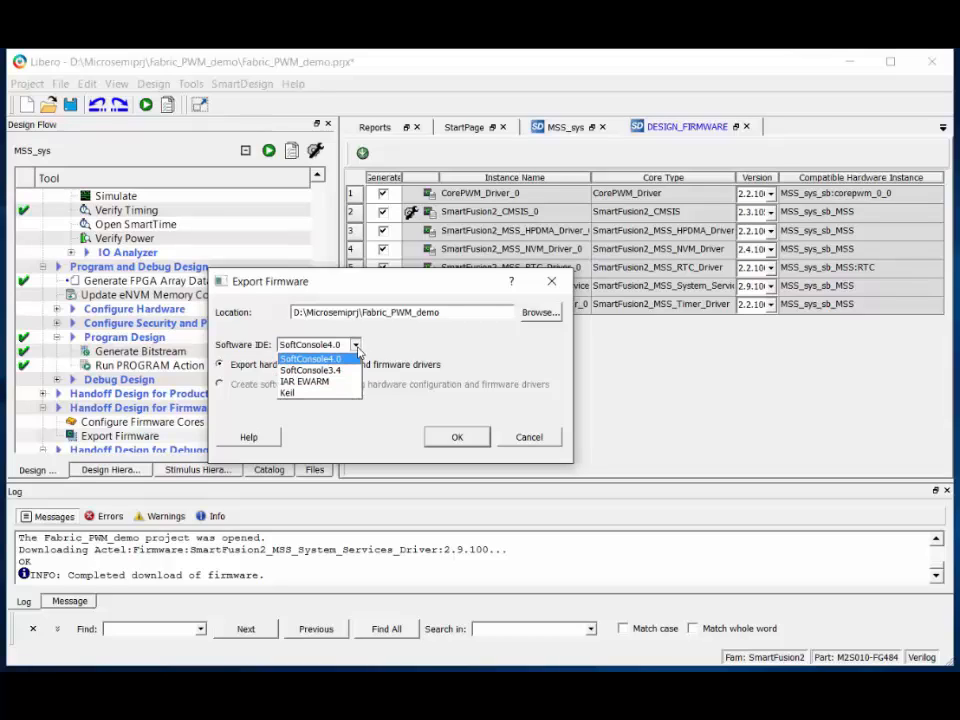
click(357, 347)
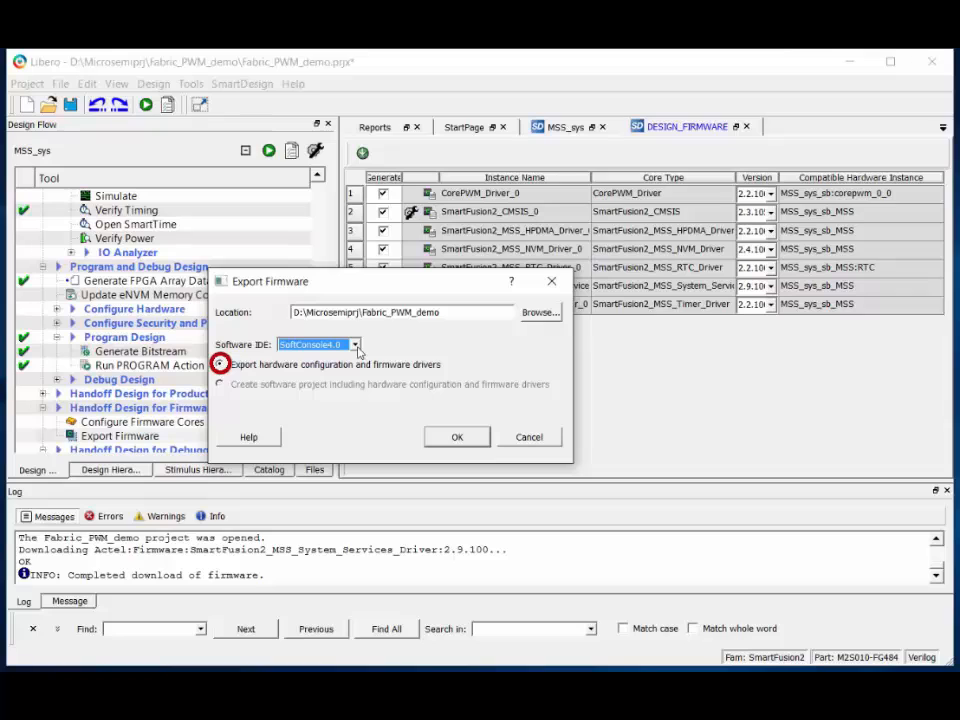
click(457, 437)
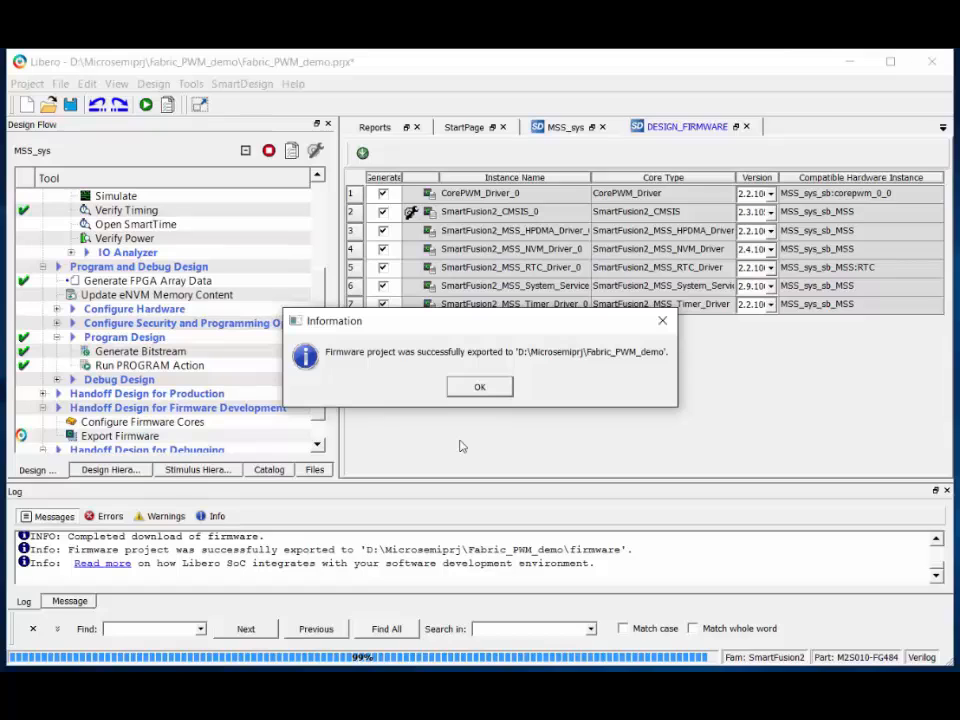
click(478, 389)
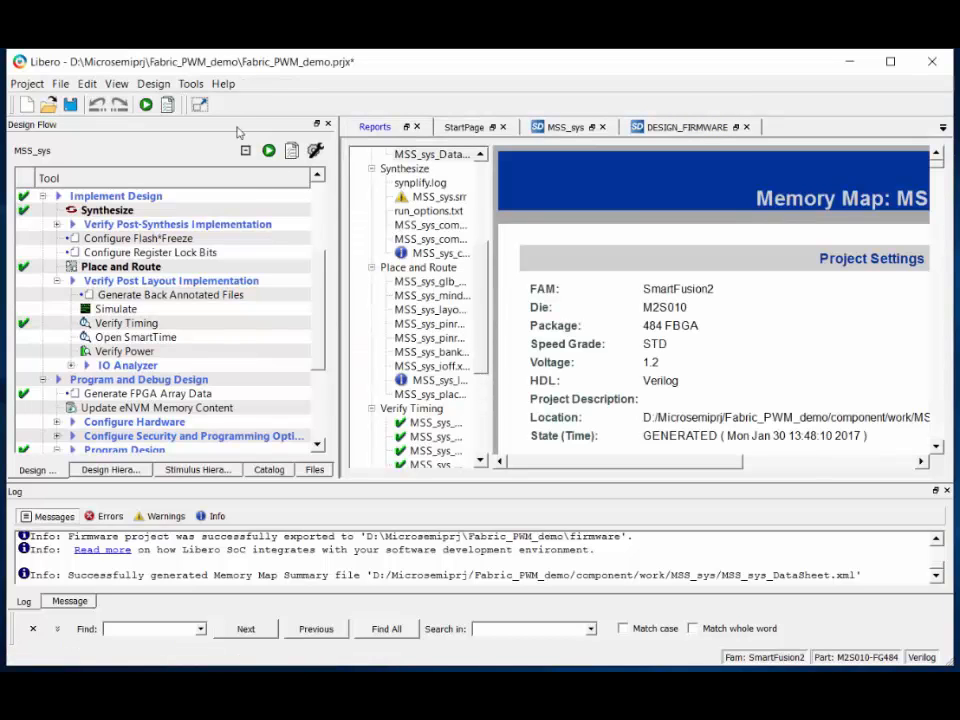
Step: Examine the CM3 subsystem's address ranges in the MSS_sys memory map report using an enlarged work area, and restore the normal layout
click(201, 105)
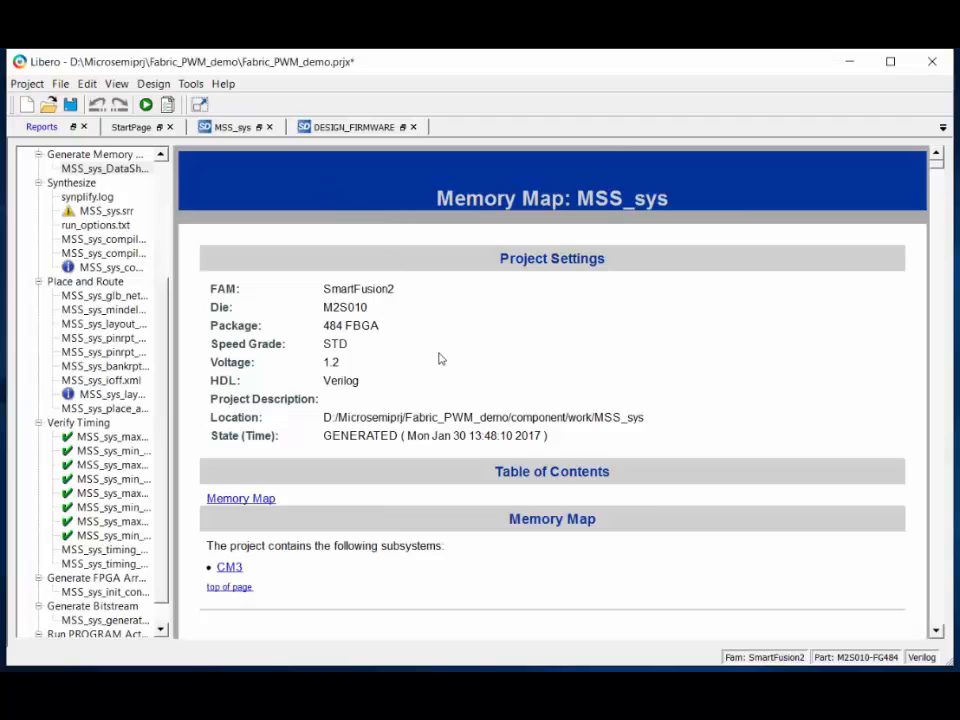
click(266, 499)
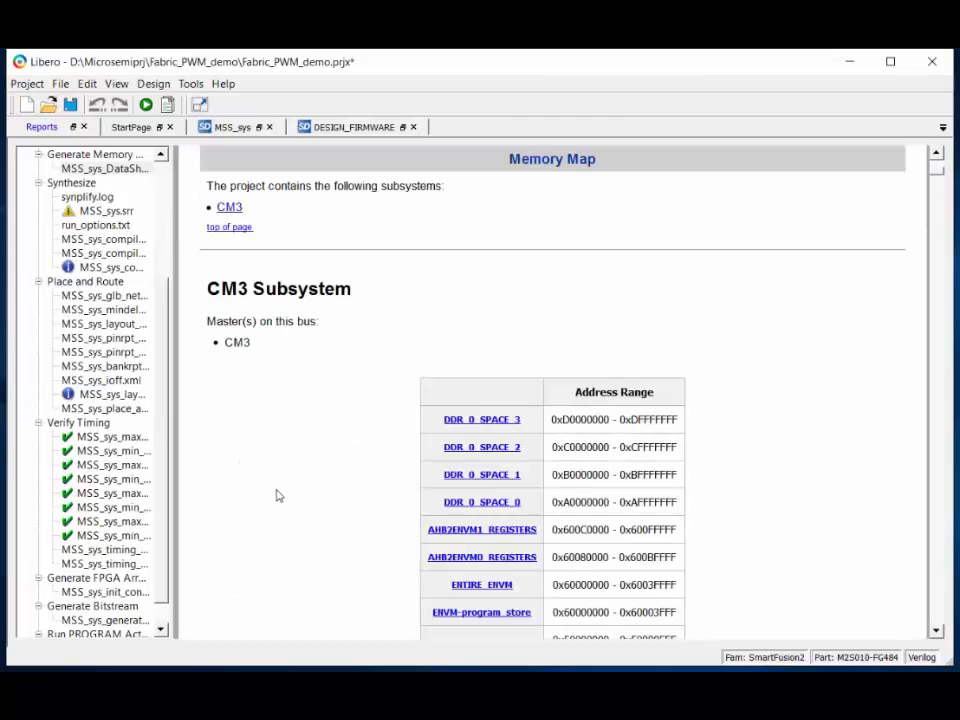
scroll(277, 497, down, 2)
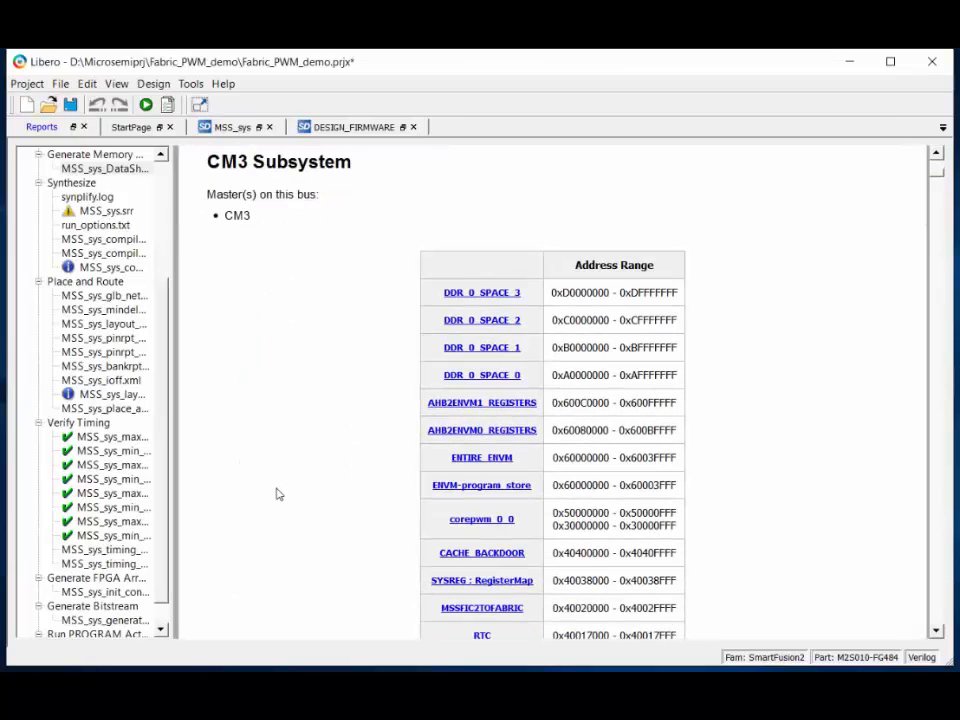
click(200, 105)
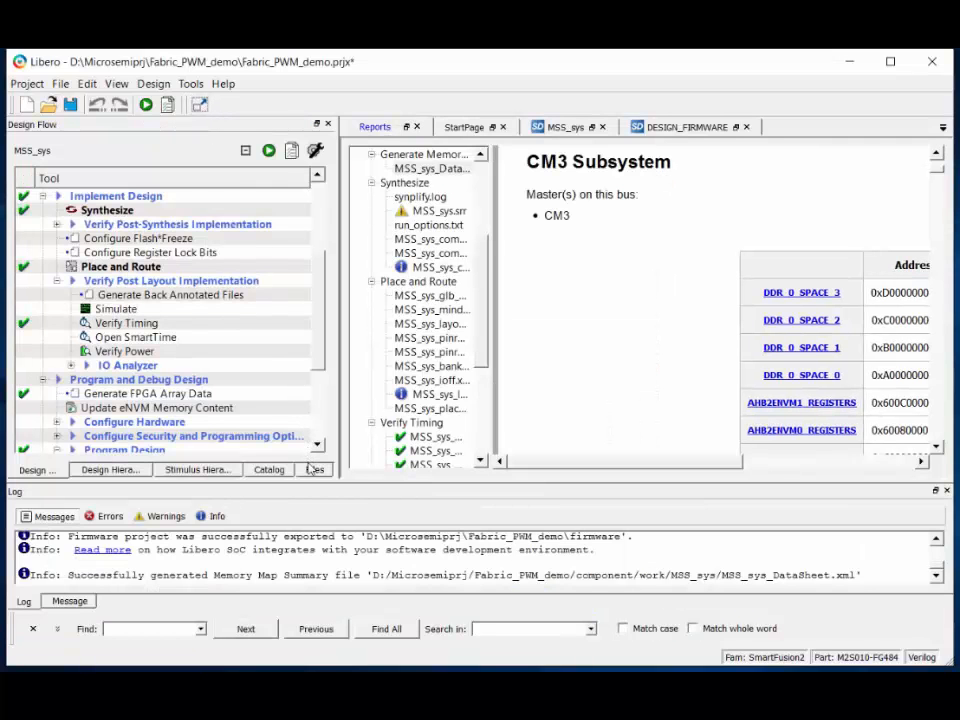
Step: Examine the contents of the project's firmware and SoftConsole folders in the file list
click(313, 469)
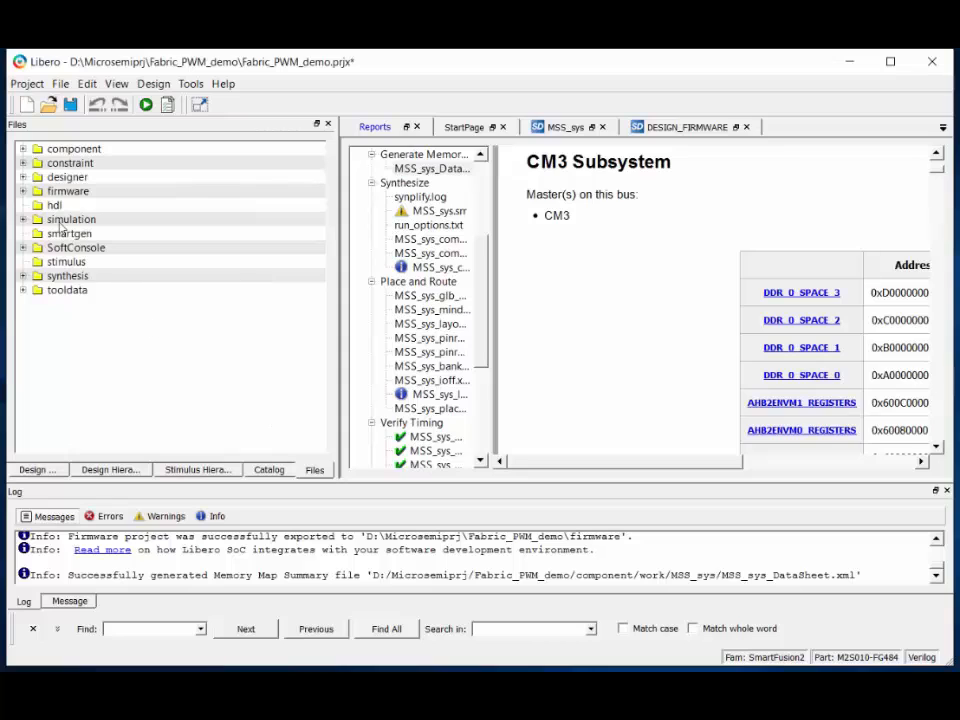
click(23, 191)
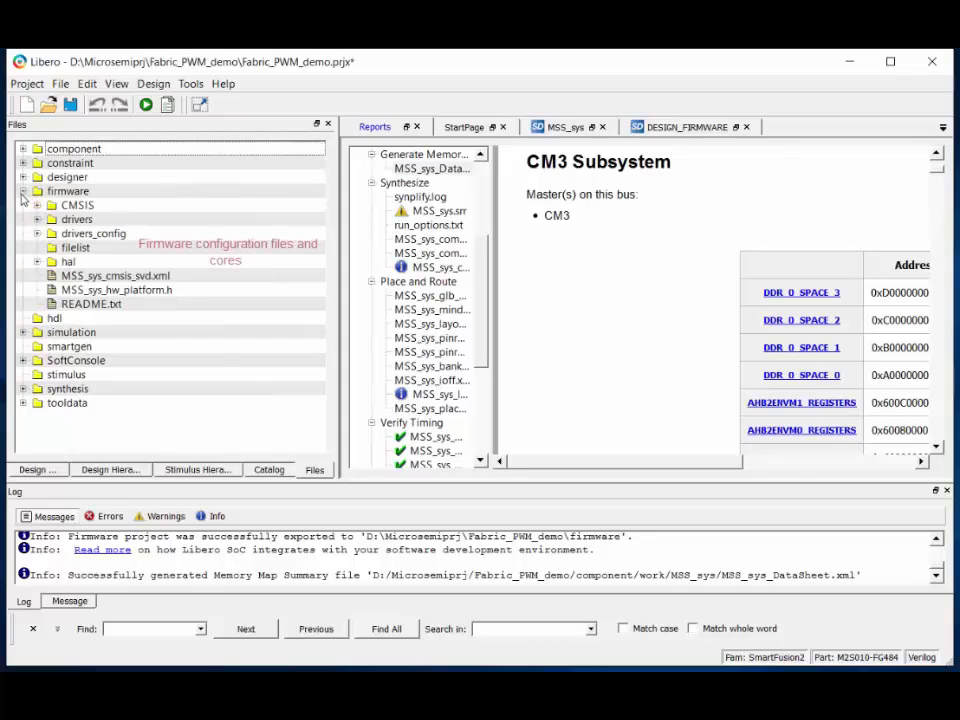
click(23, 361)
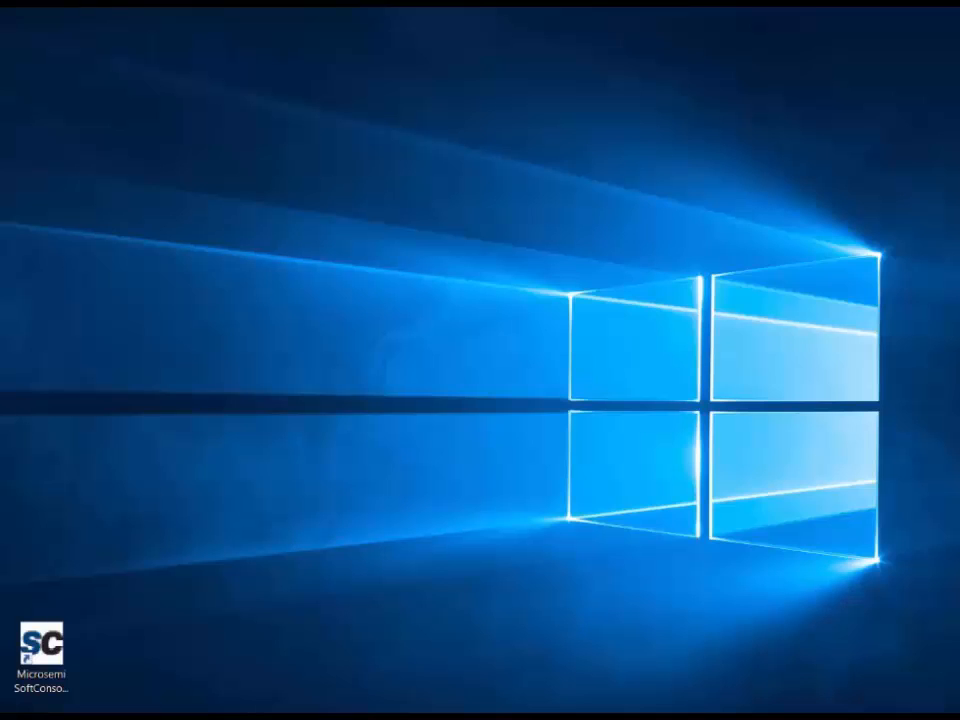
Step: Launch Microsemi SoftConsole v4.0 with D:\Microsemiprj\Fabric_PWM_demo\SoftConsole as its workspace
double_click(46, 655)
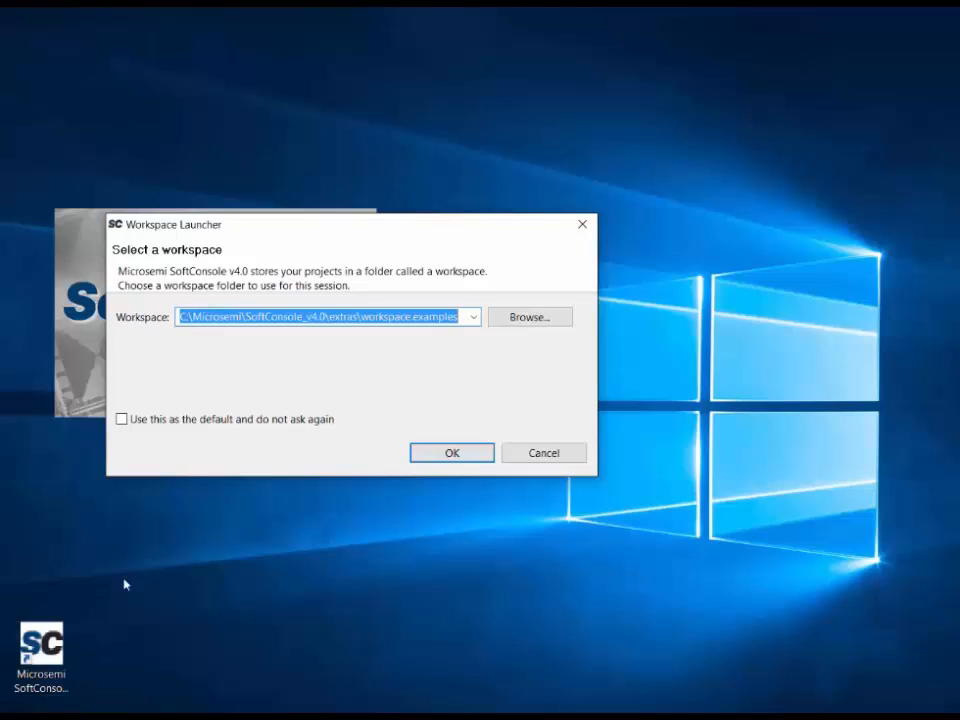
click(512, 318)
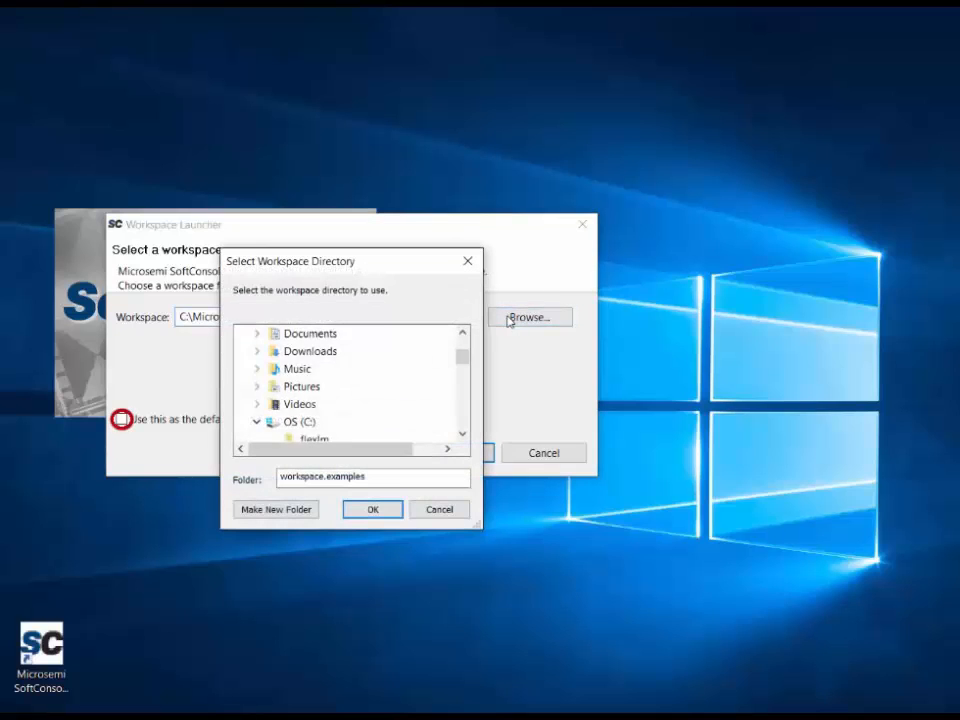
drag(462, 388, 462, 422)
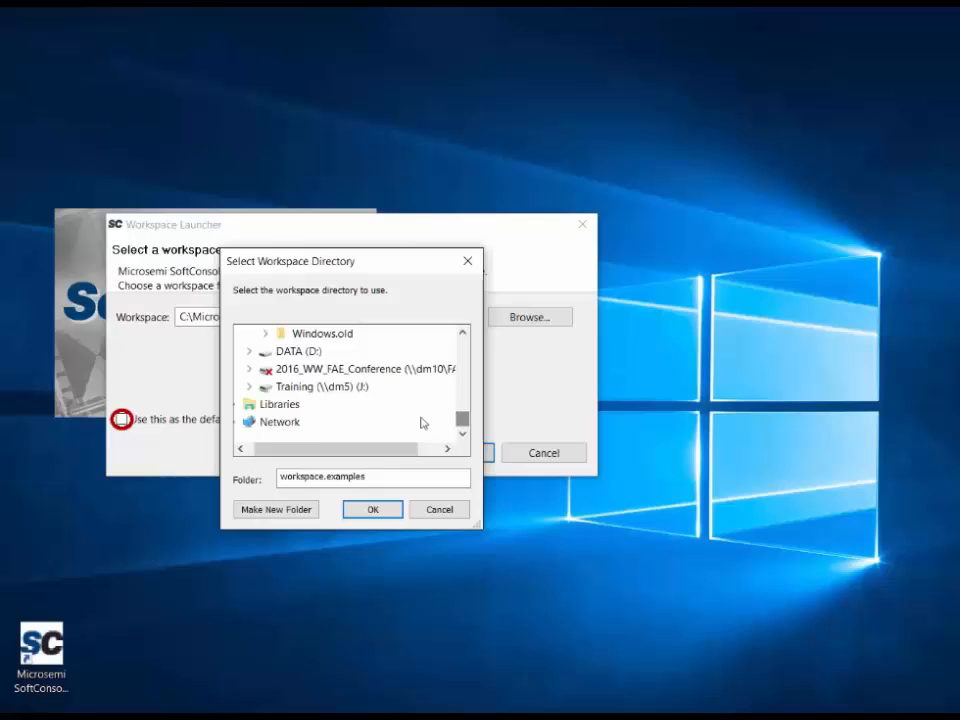
click(249, 350)
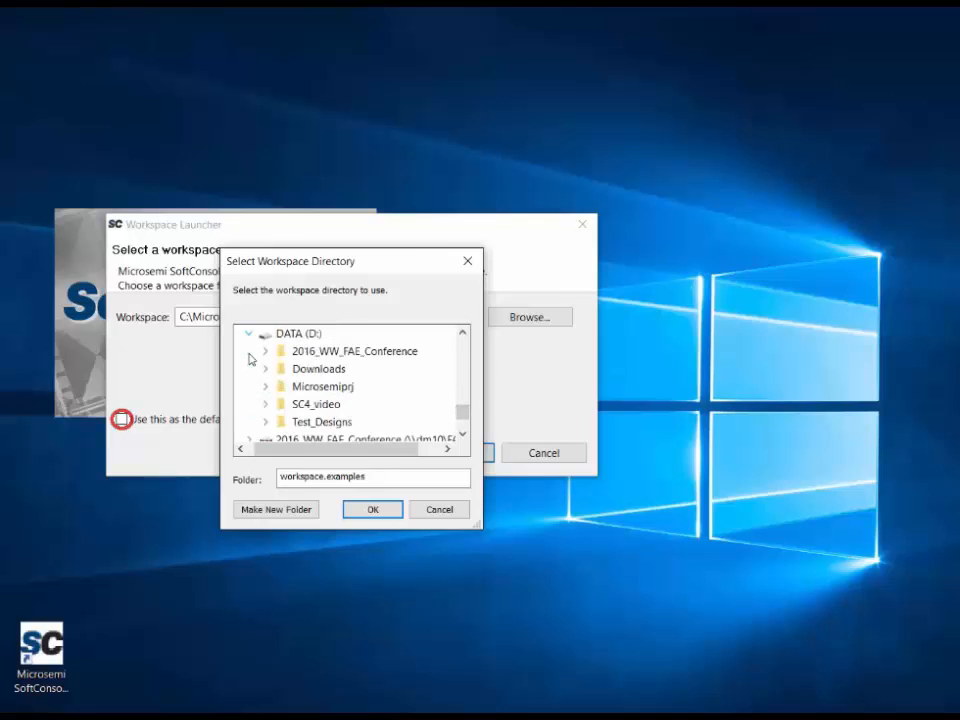
click(264, 388)
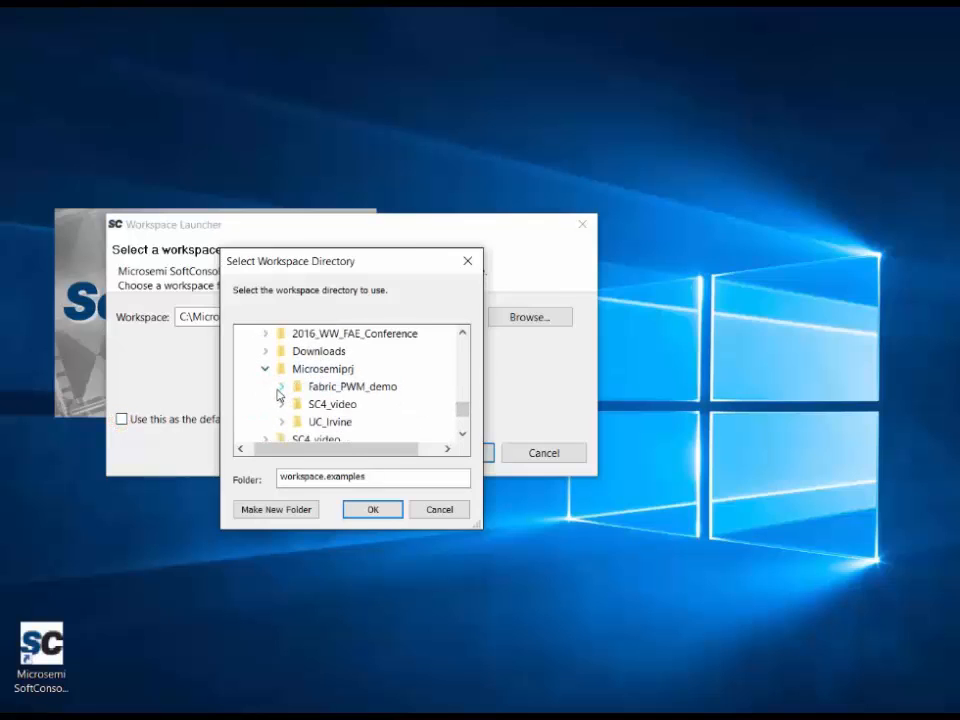
click(281, 387)
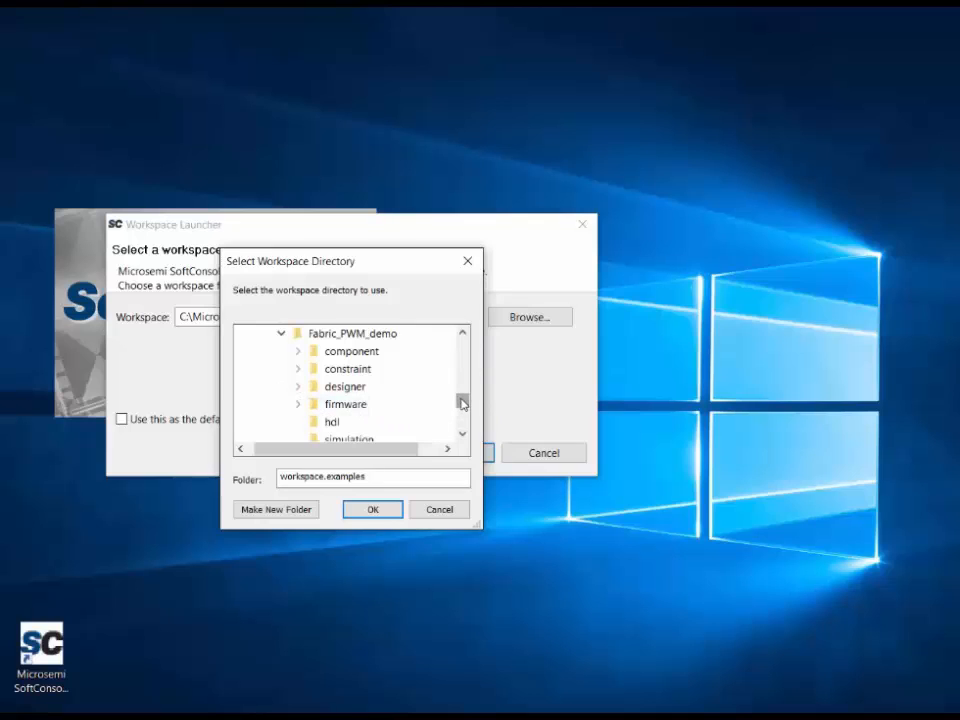
drag(461, 401, 455, 410)
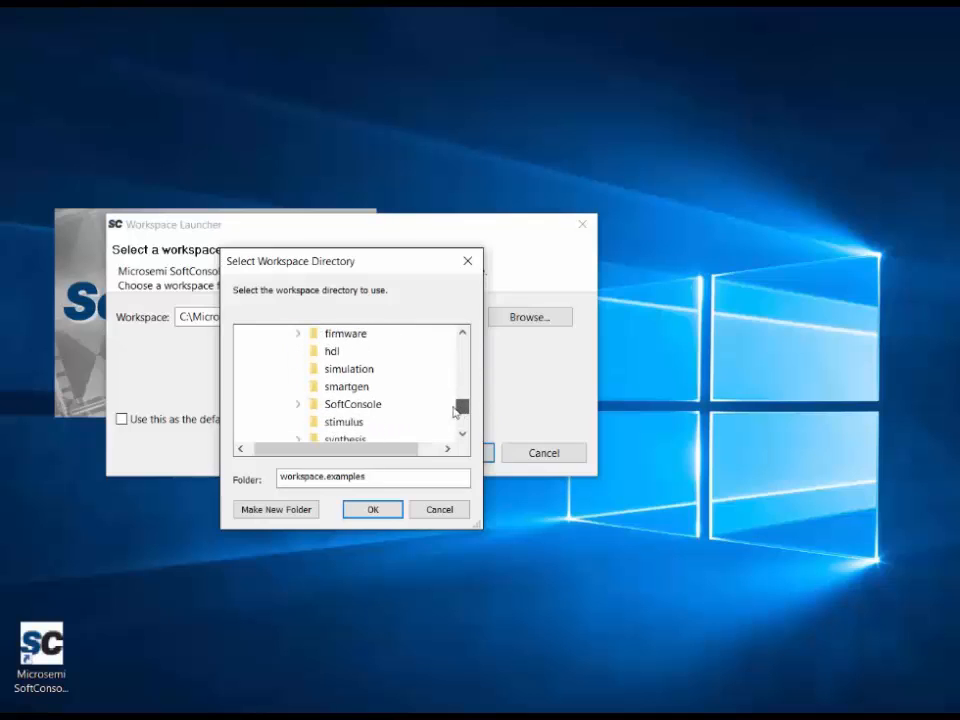
click(372, 404)
click(374, 509)
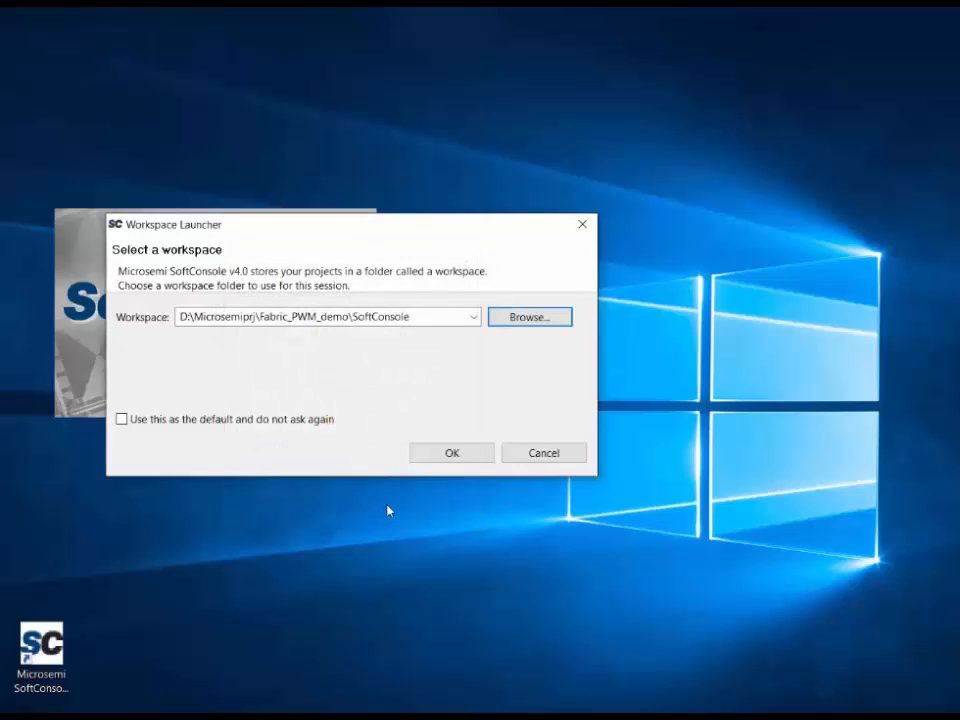
click(432, 456)
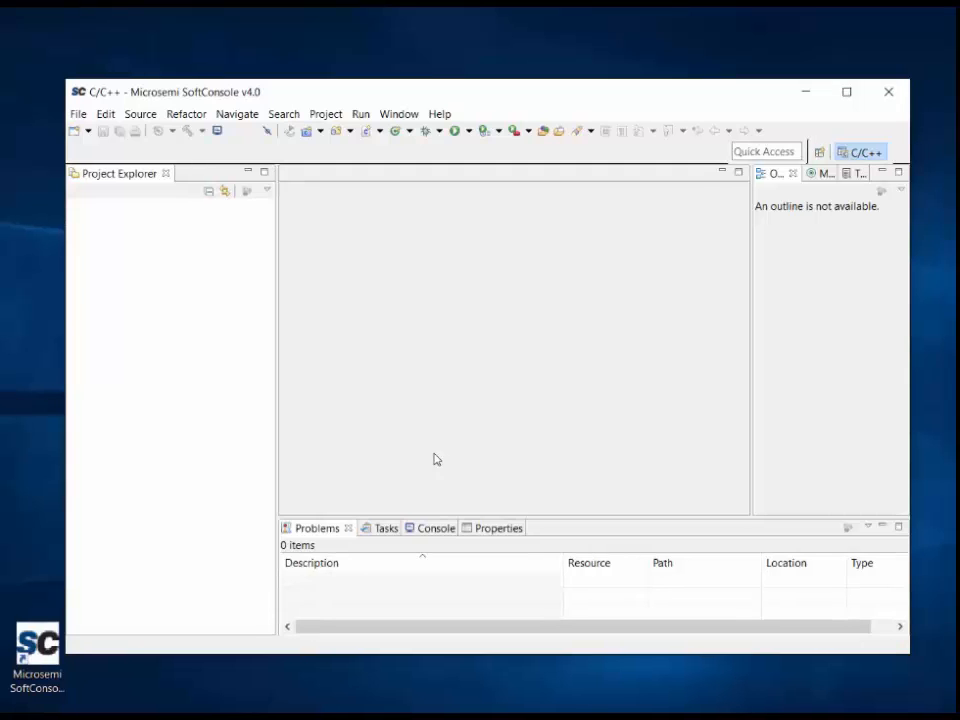
Step: Import the existing project SF2_GNU_SC4_pwm_slow_blink from D:\Microsemiprj\Fabric_PWM_demo\SoftConsole with copying into the workspace enabled
click(78, 114)
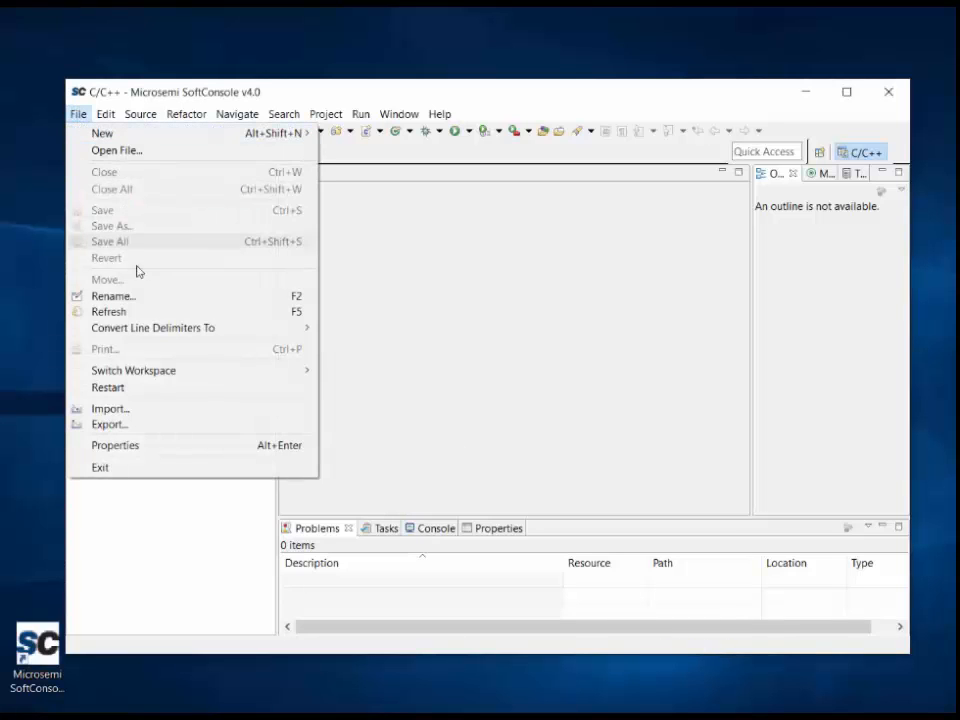
click(143, 409)
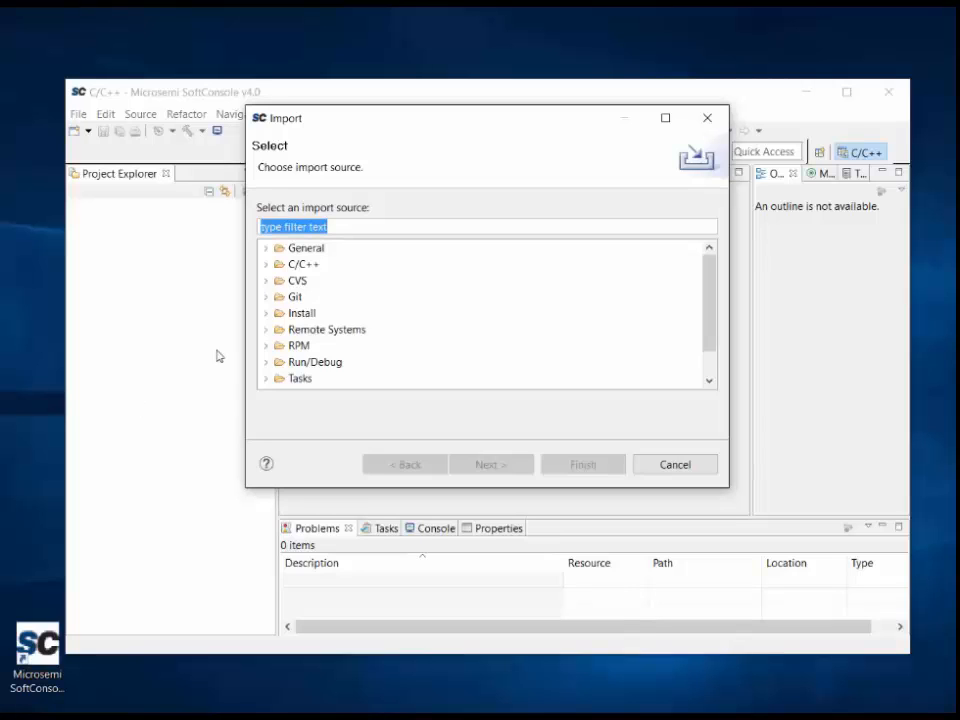
click(267, 254)
click(322, 284)
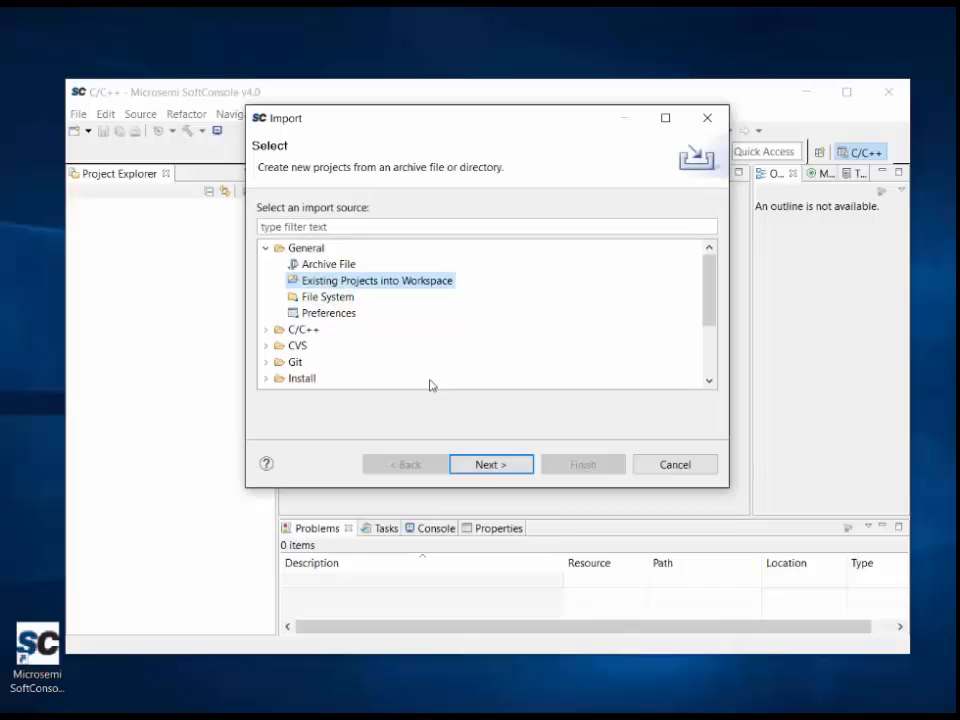
click(491, 465)
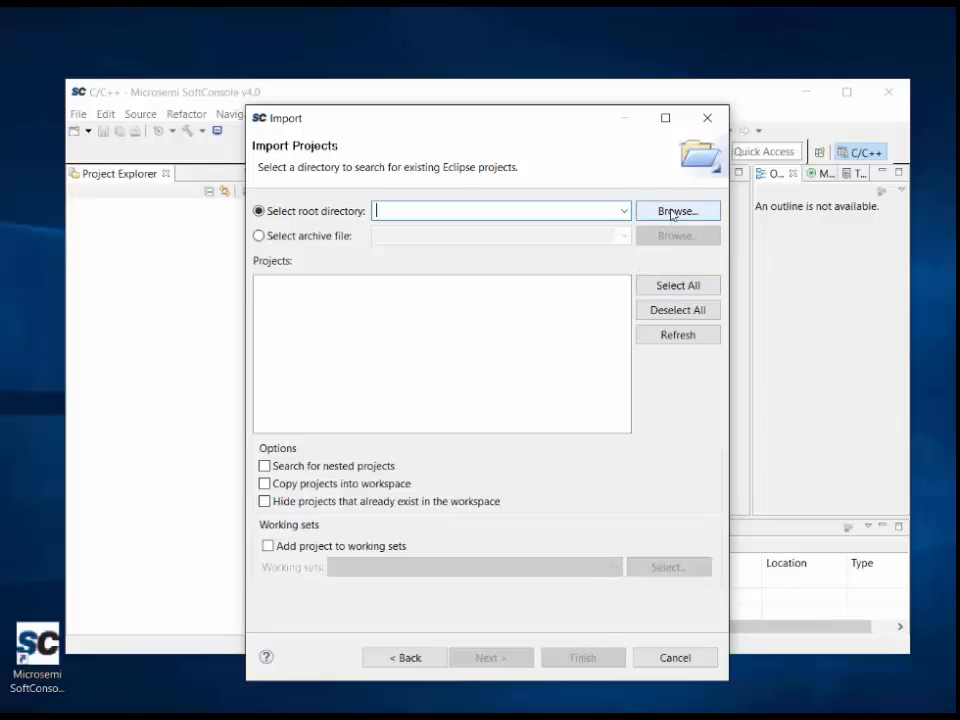
click(672, 213)
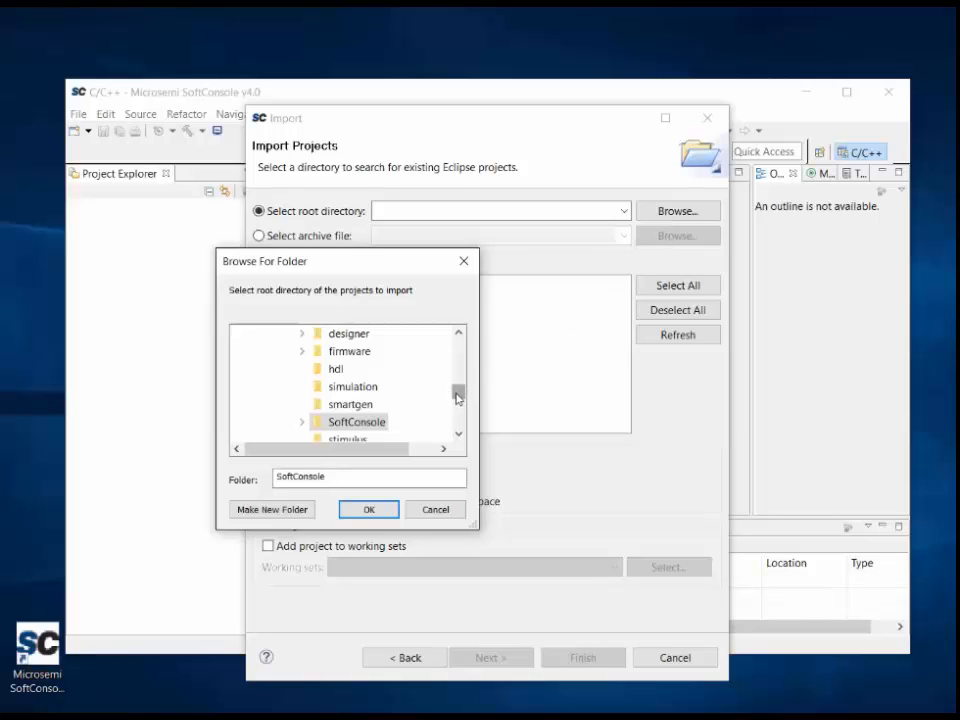
click(372, 509)
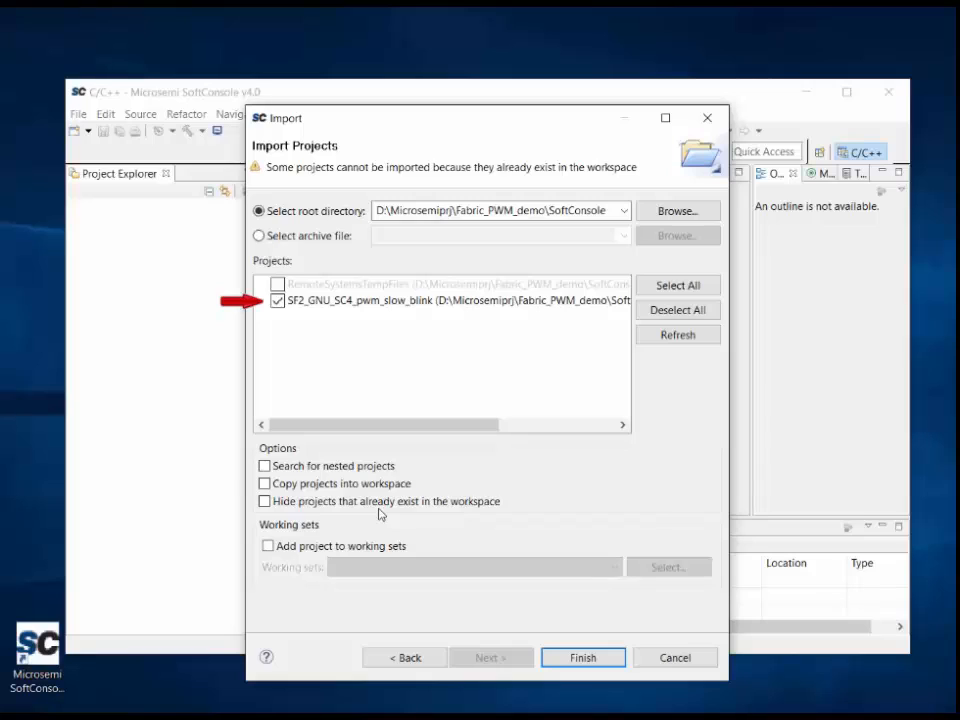
click(271, 487)
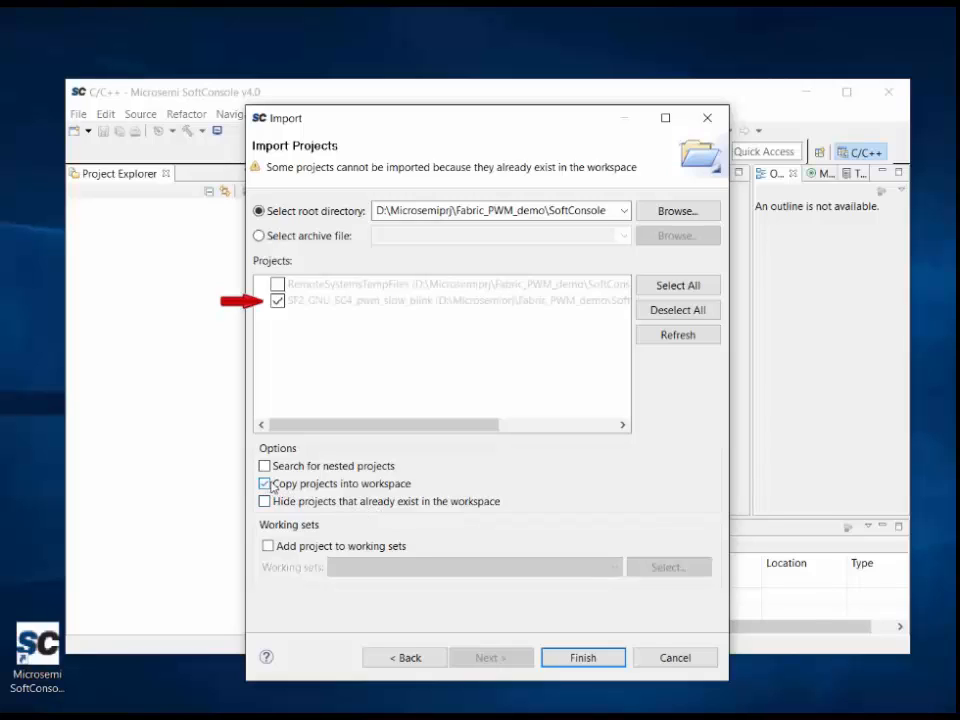
click(566, 656)
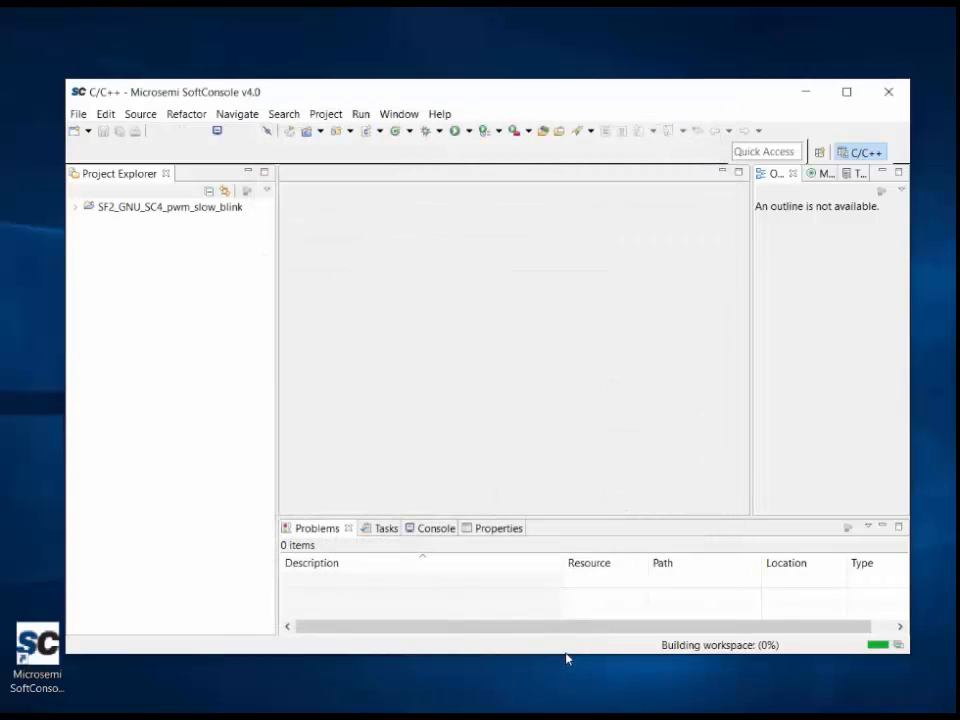
Step: Copy CMSIS, drivers, drivers_config and hal from the Fabric_PWM_demo firmware folder in File Explorer into the SF2_GNU_SC4_pwm_slow_blink project, overwriting all existing folders
click(75, 208)
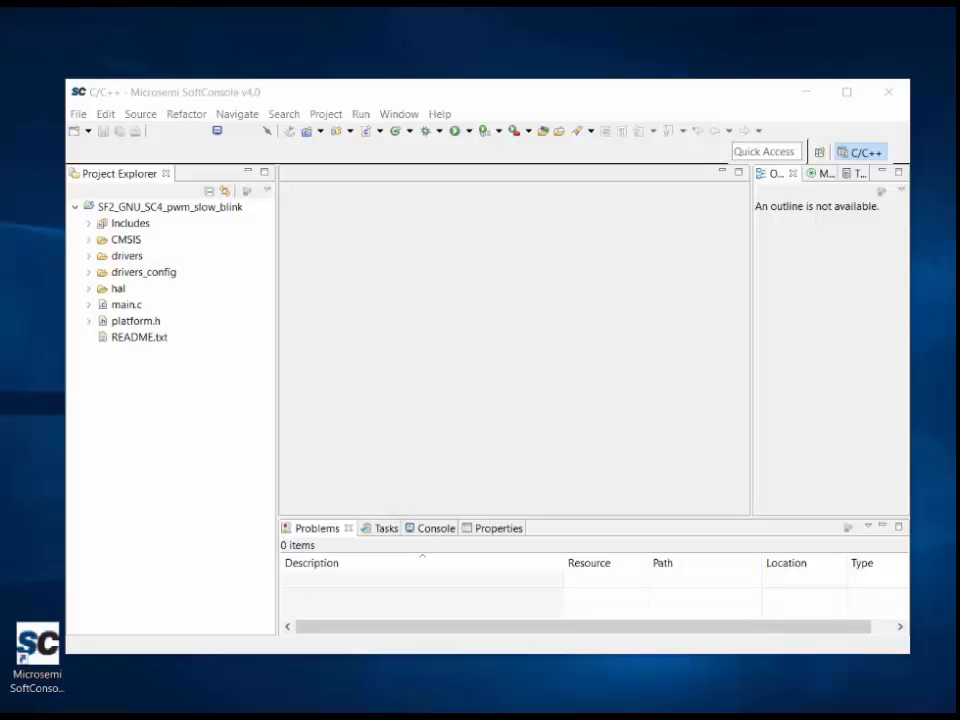
click(115, 678)
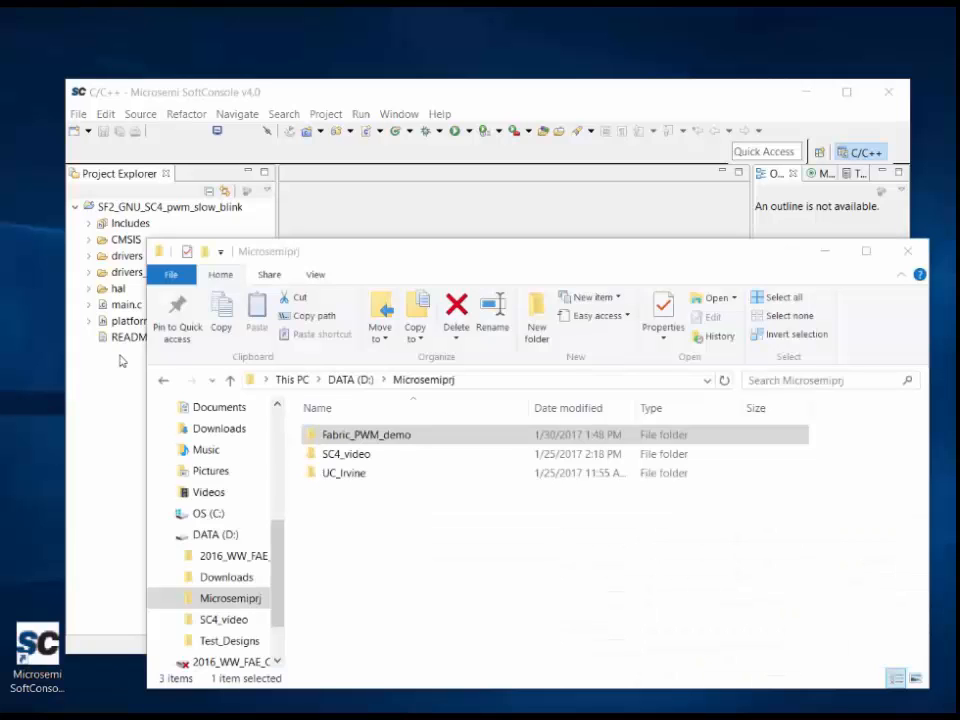
double_click(339, 442)
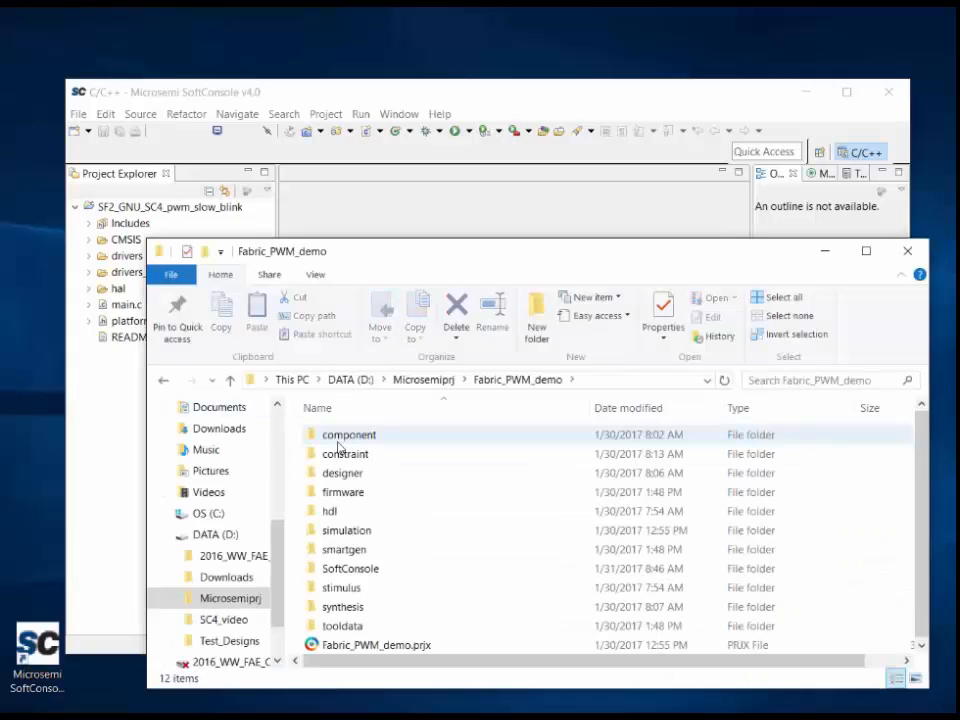
click(357, 494)
double_click(342, 492)
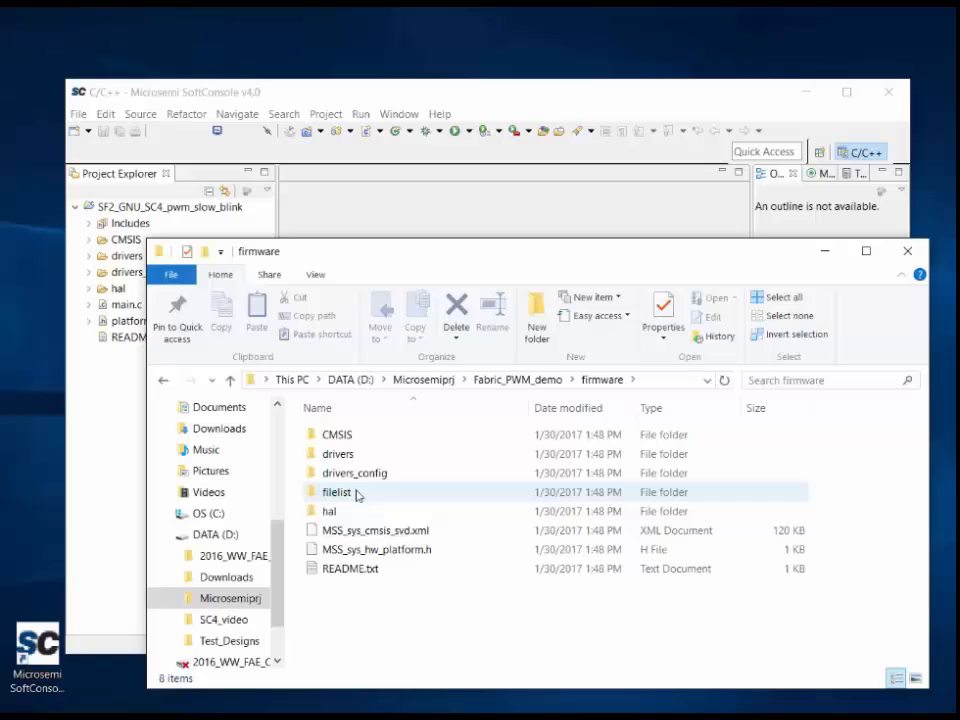
click(345, 437)
ctrl+click(343, 456)
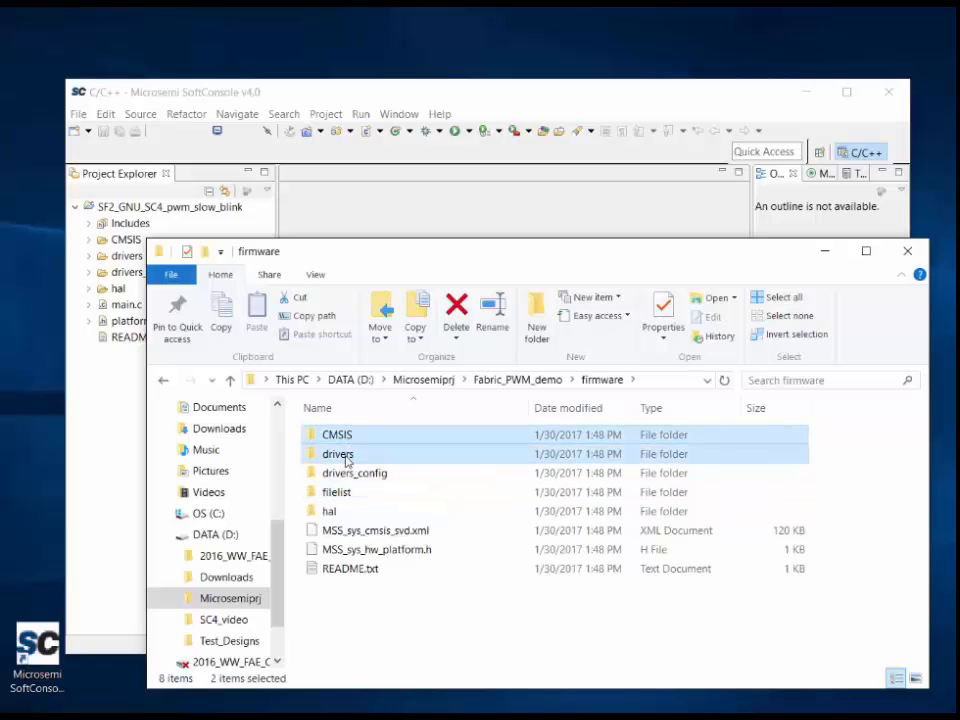
ctrl+click(350, 476)
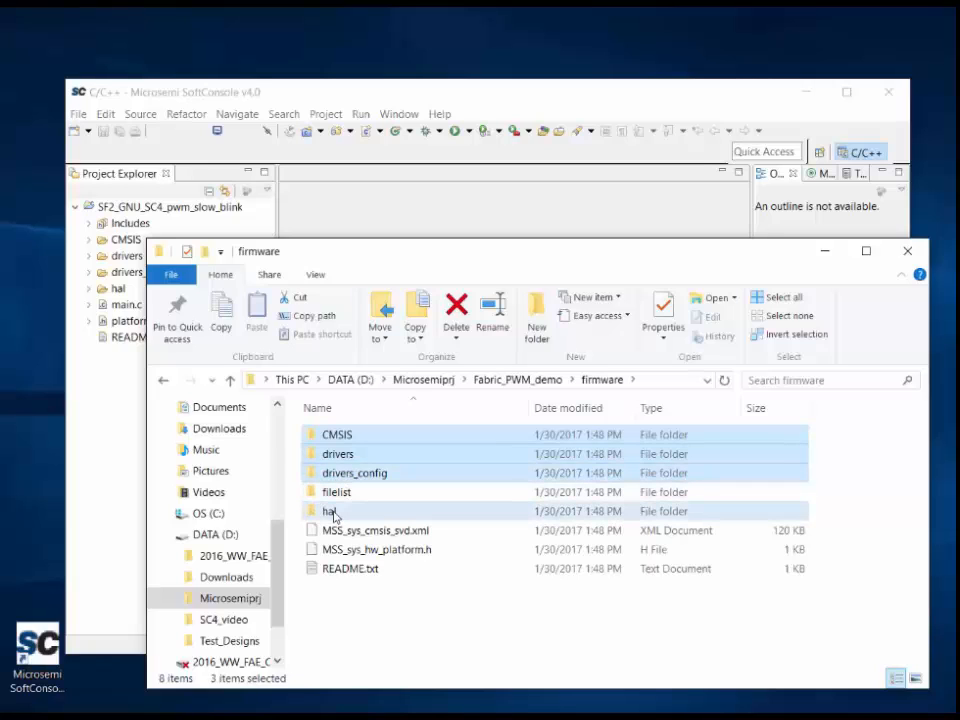
ctrl+click(333, 512)
drag(333, 512, 206, 214)
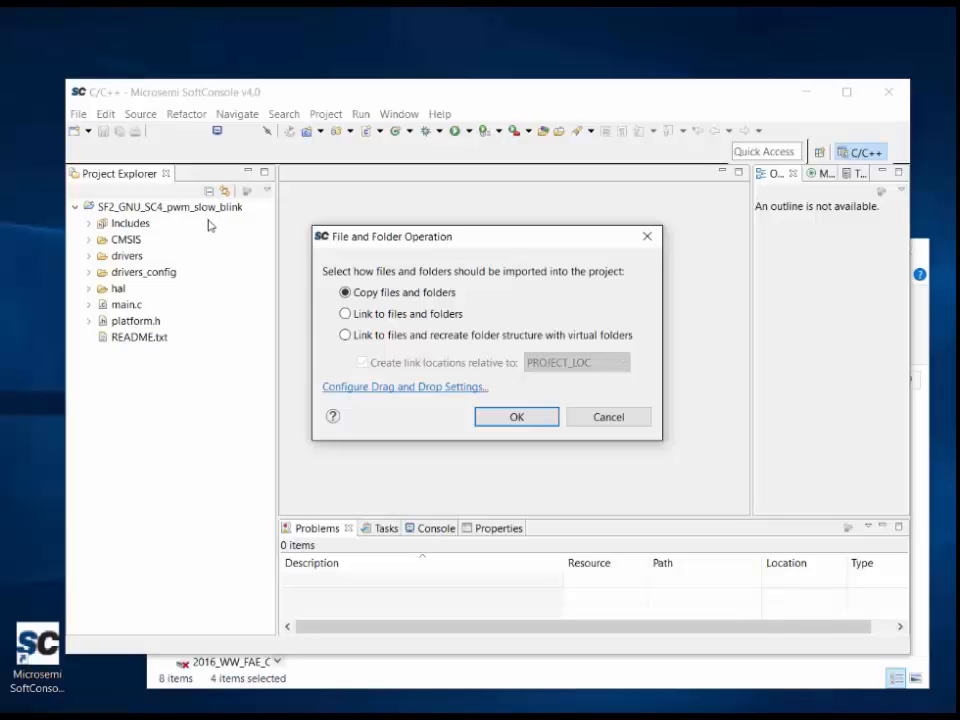
click(502, 420)
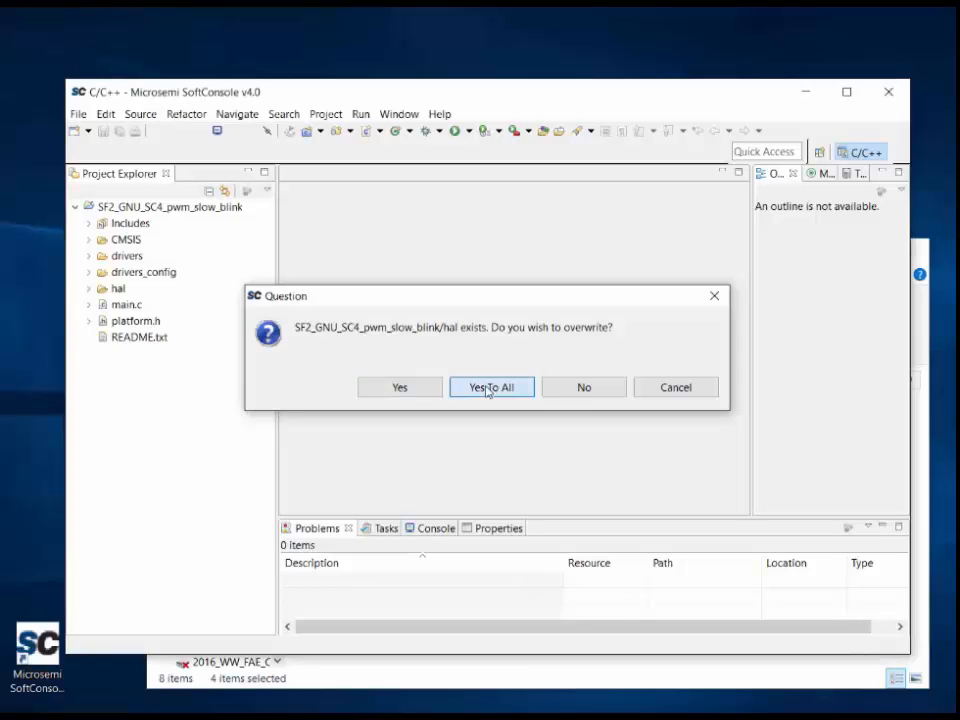
click(488, 388)
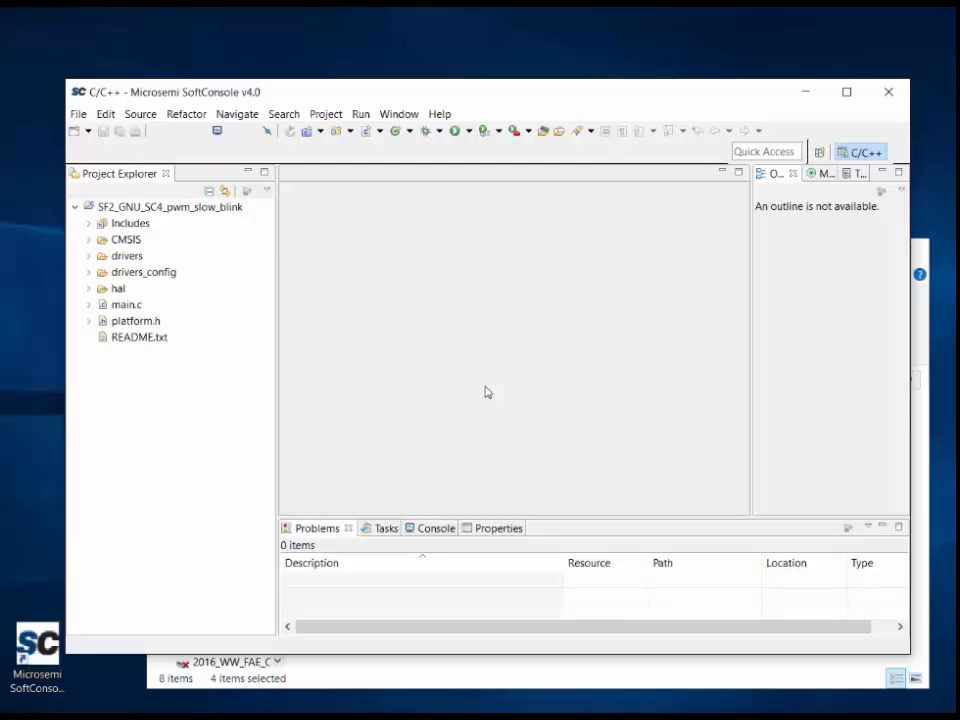
Step: Expand the project's CMSIS and hal folders to check their files, and open platform.h for editing
click(90, 241)
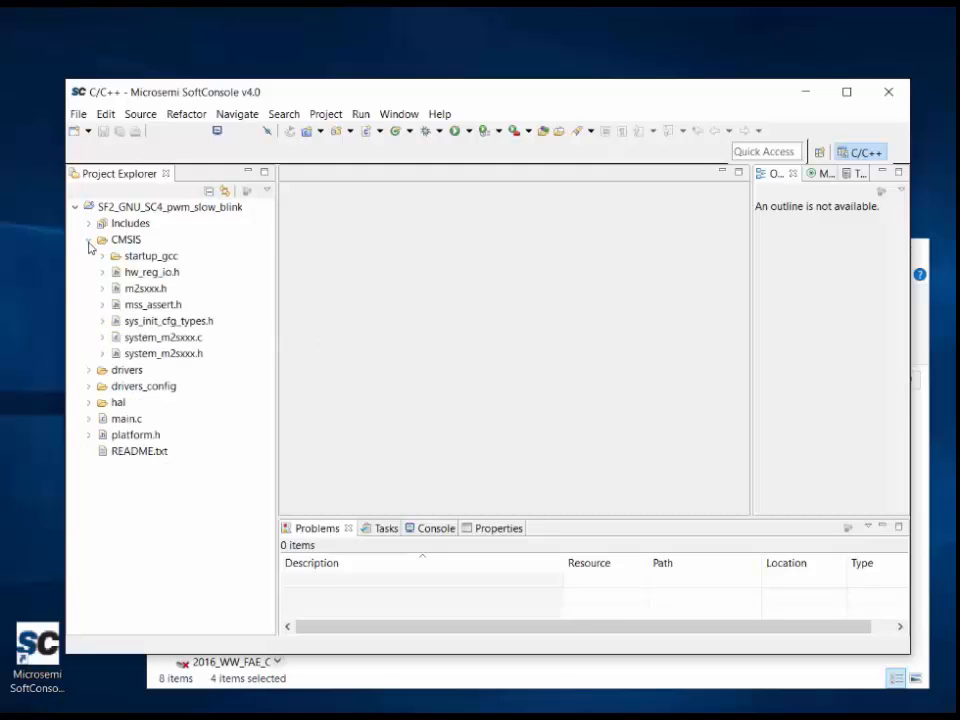
click(89, 403)
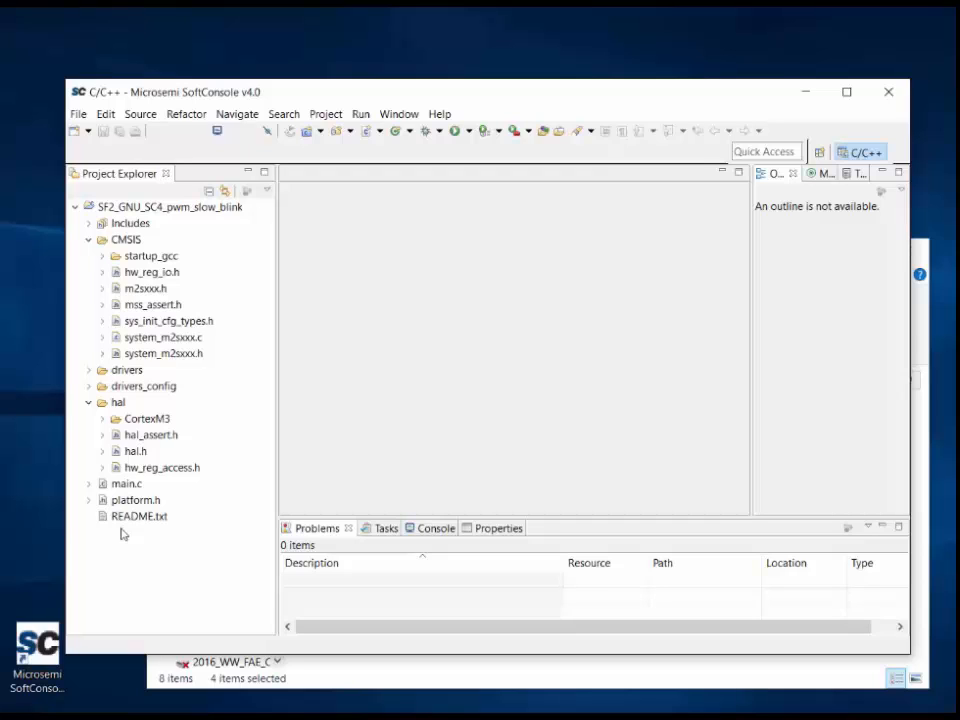
click(137, 501)
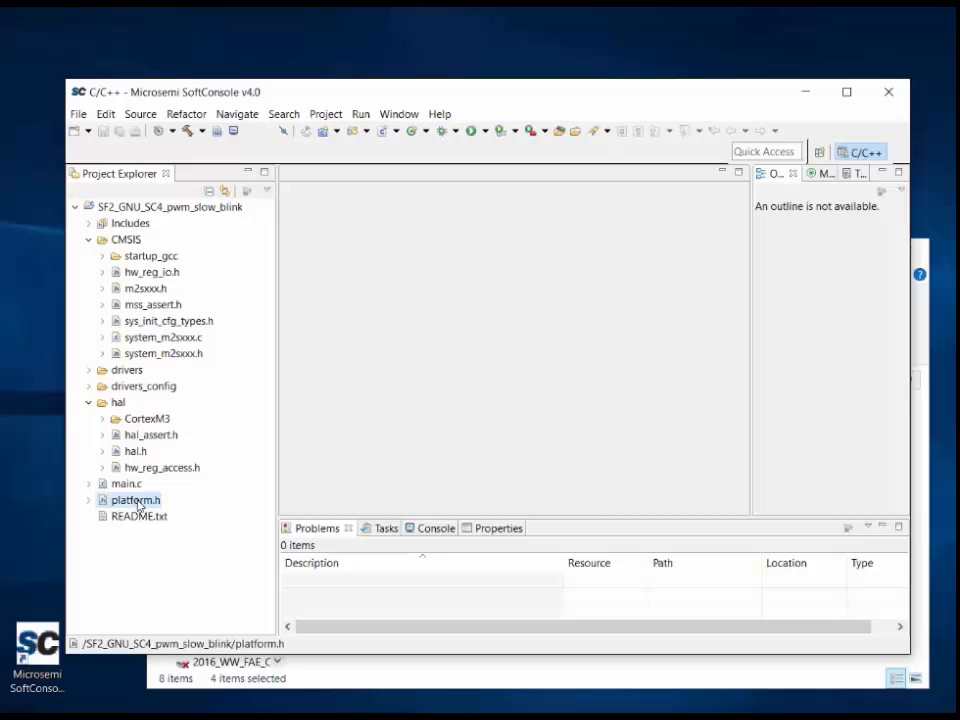
double_click(137, 501)
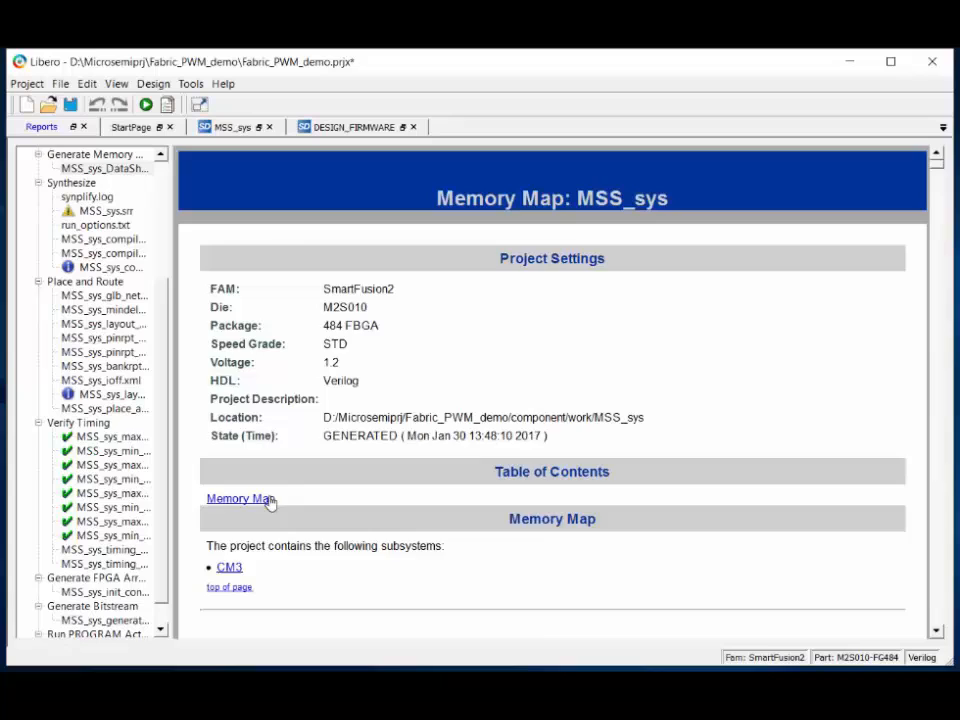
Step: Consult the MSS_sys memory map in Libero, then set COREPWM_BASE_ADDR to 0x50000000UL in SoftConsole's platform.h and save the file
click(268, 499)
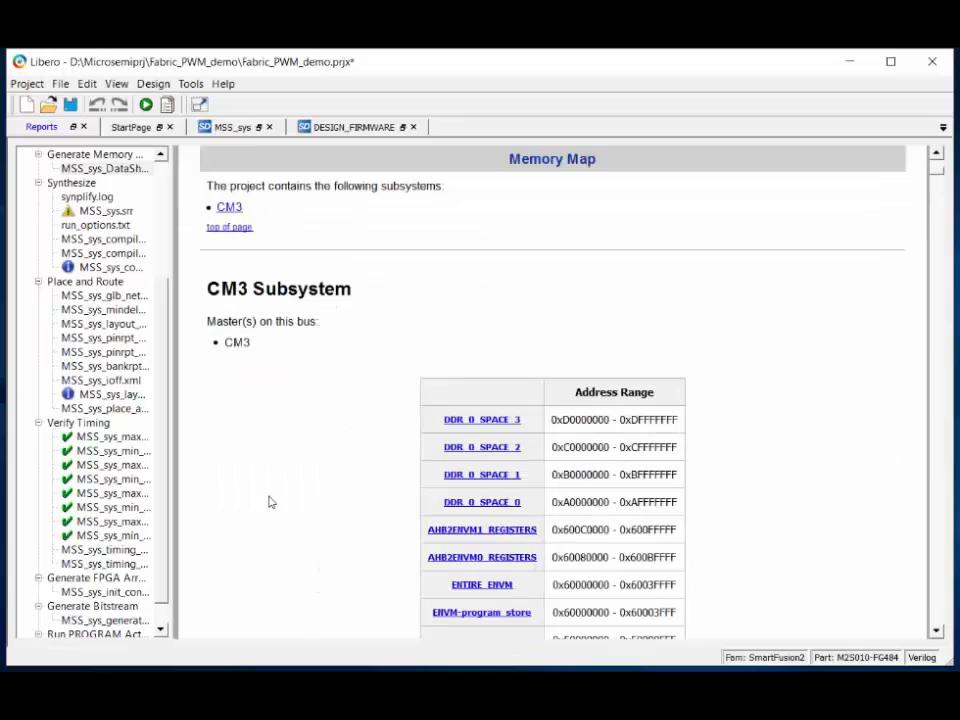
scroll(276, 495, down, 3)
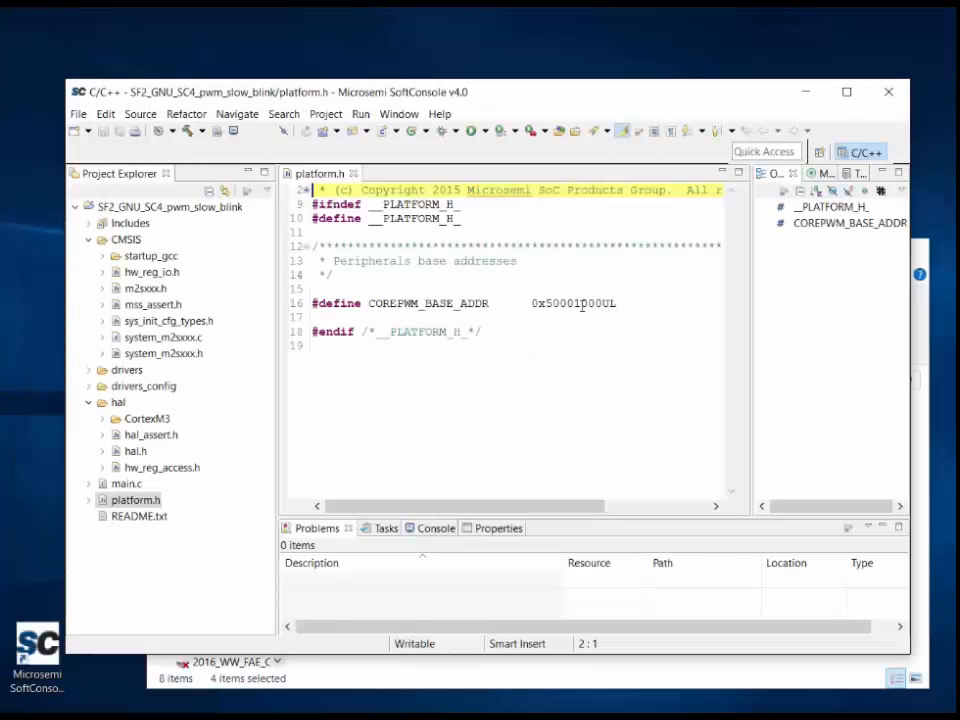
click(579, 308)
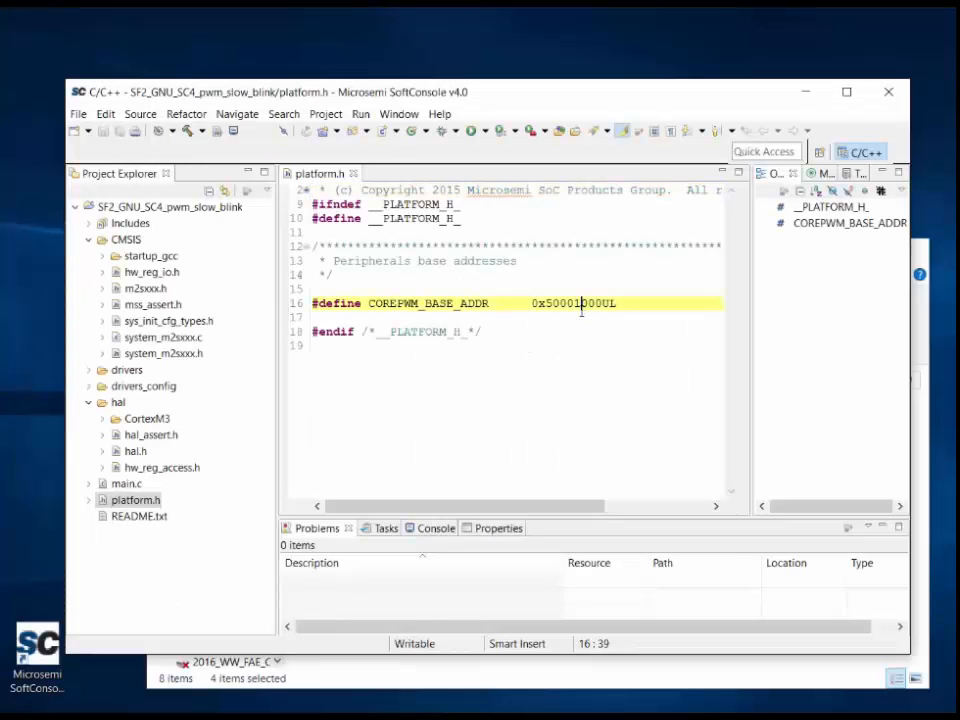
key(BackSpace)
text(0)
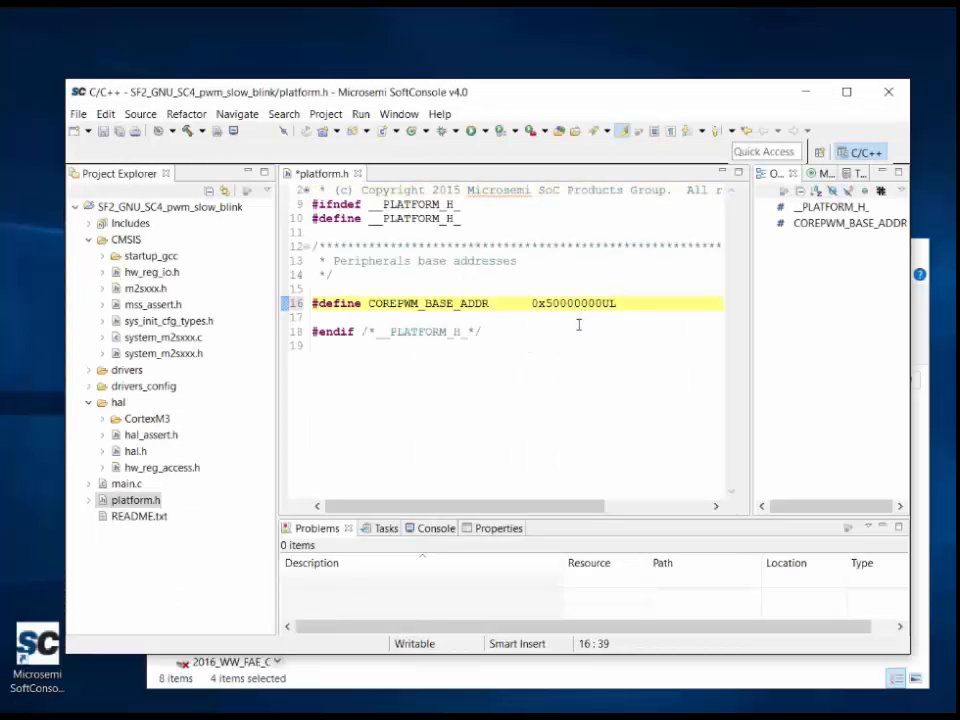
click(104, 136)
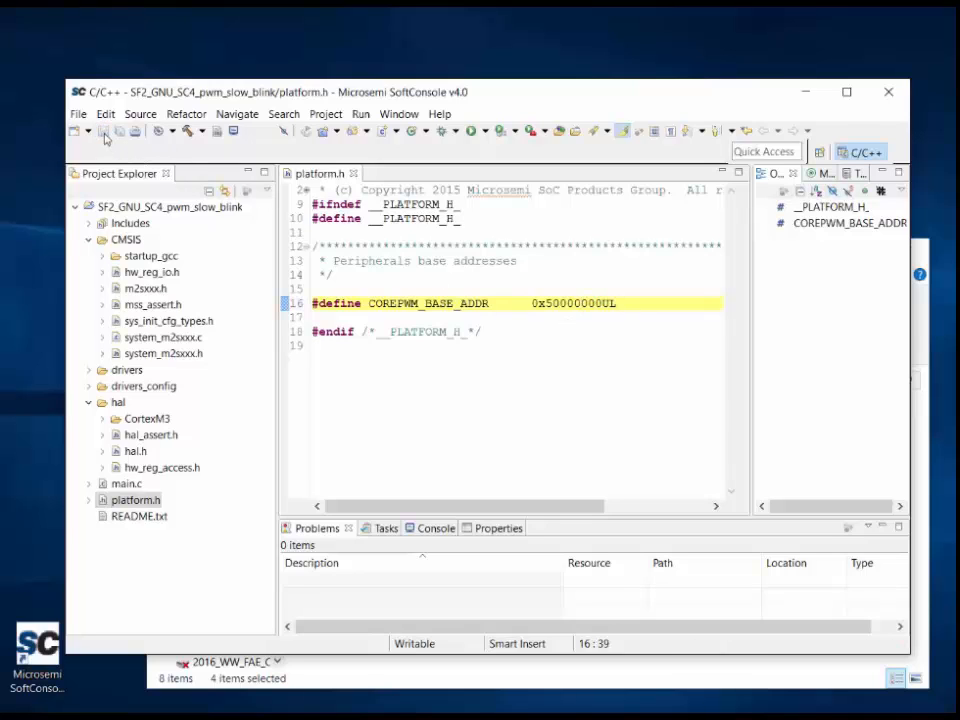
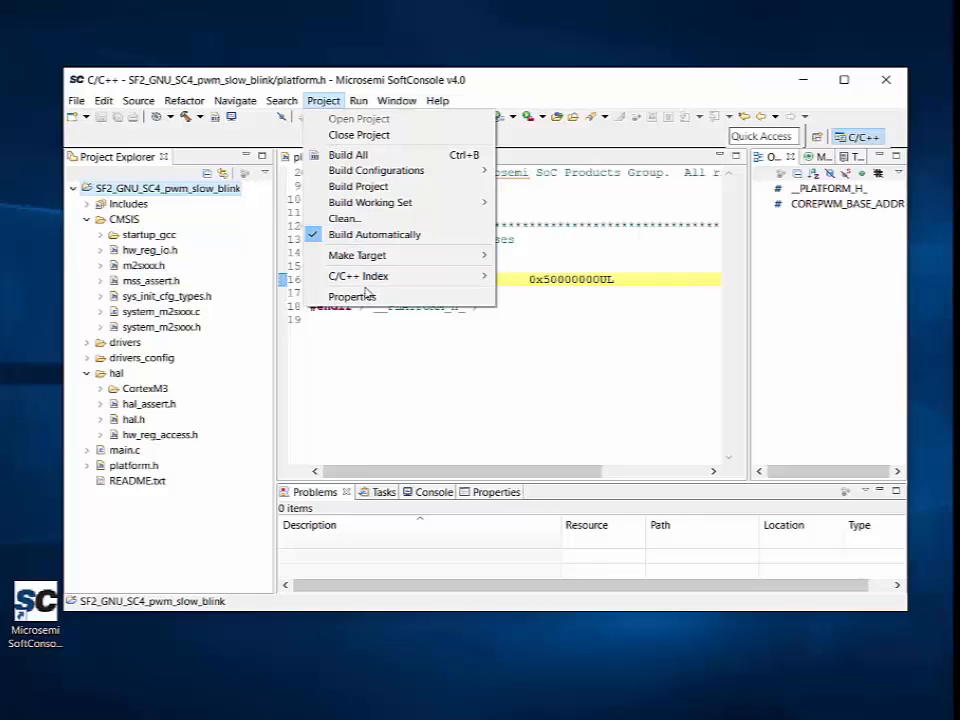
Step: Open the project's C/C++ build settings for all configurations and review the Cross ARM C Compiler's miscellaneous flags and include paths
click(340, 297)
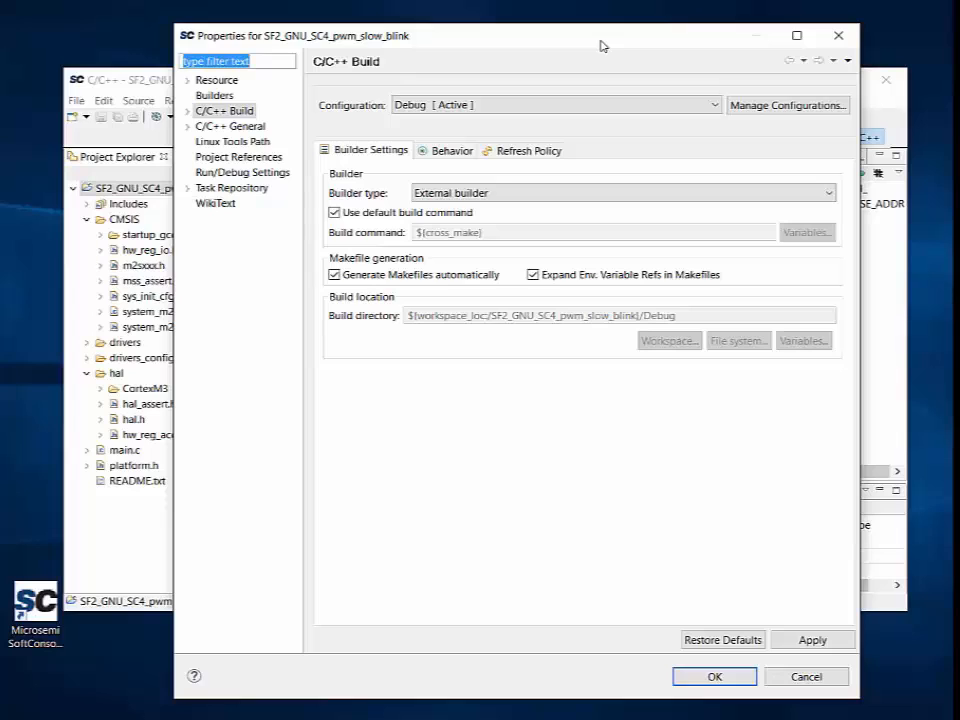
click(186, 113)
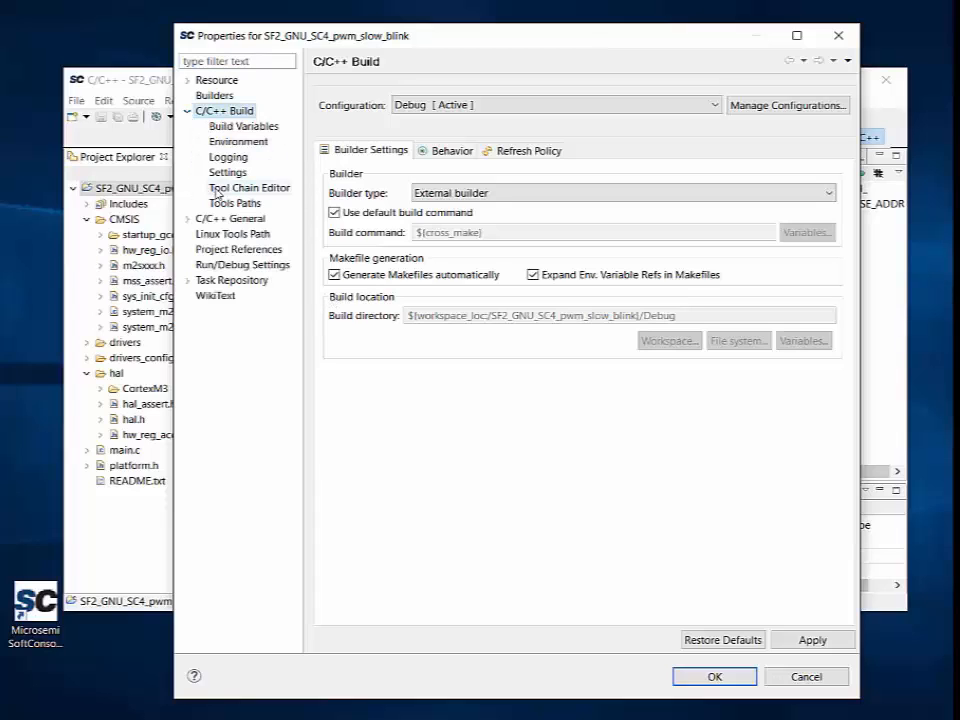
click(214, 174)
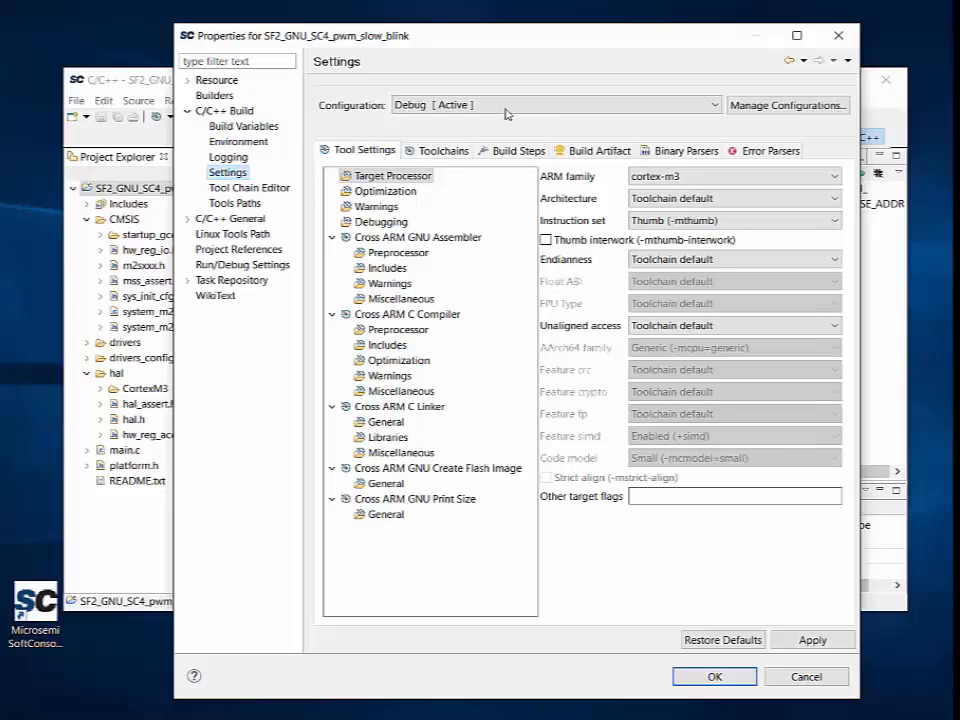
click(712, 106)
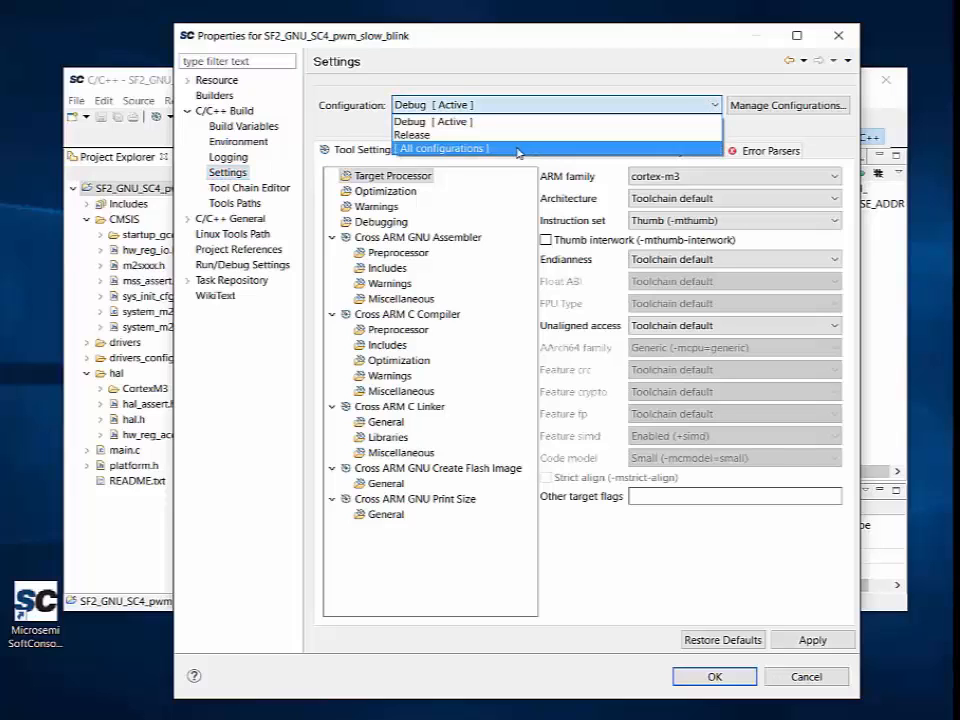
click(512, 148)
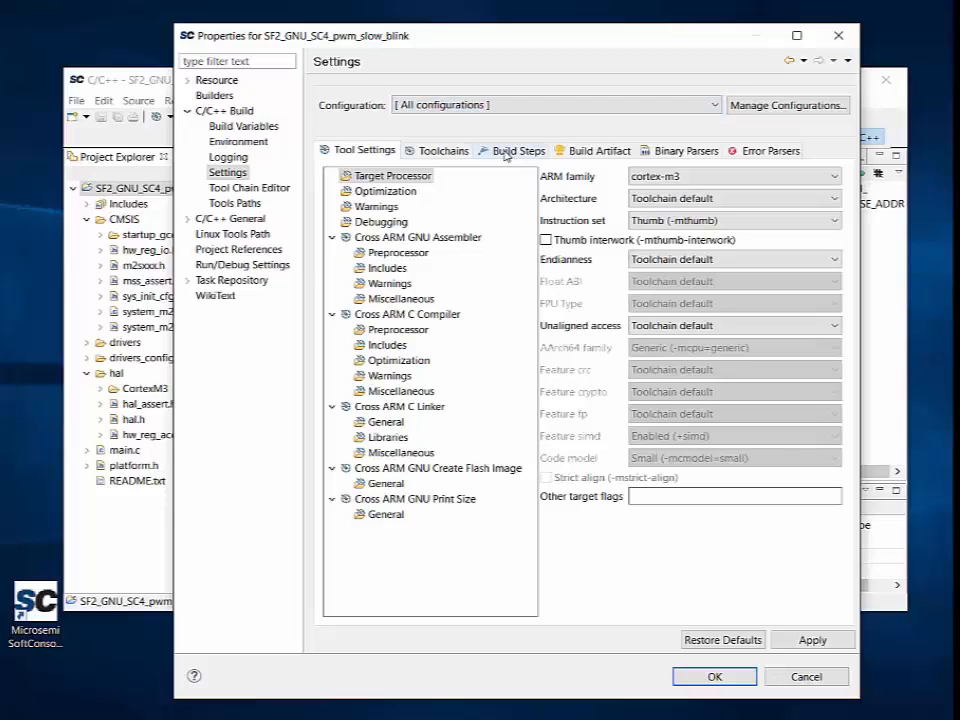
click(389, 391)
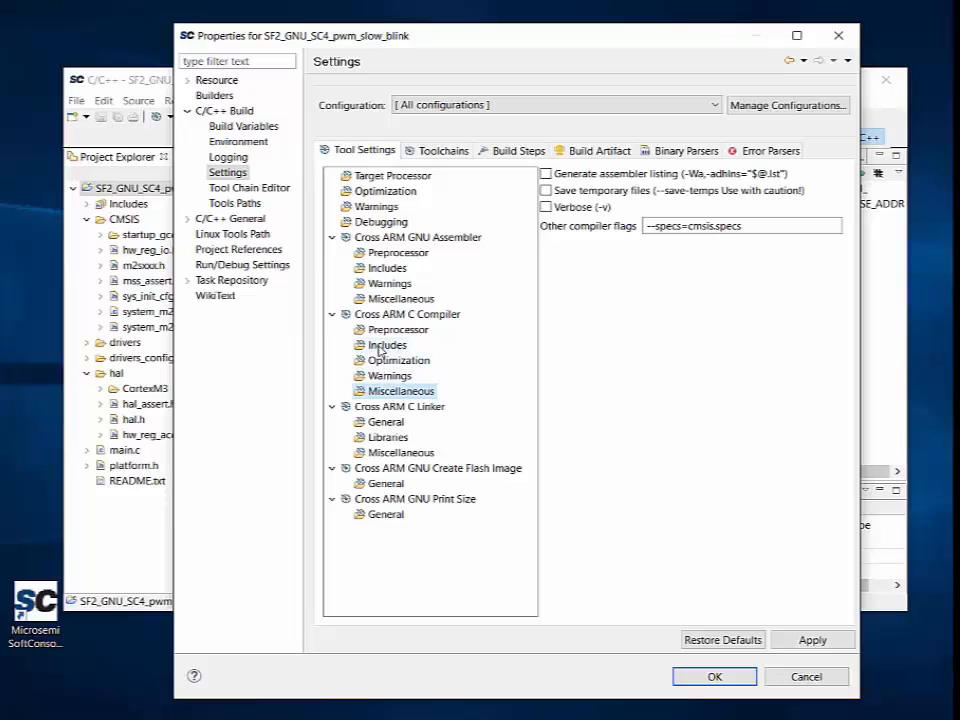
click(382, 345)
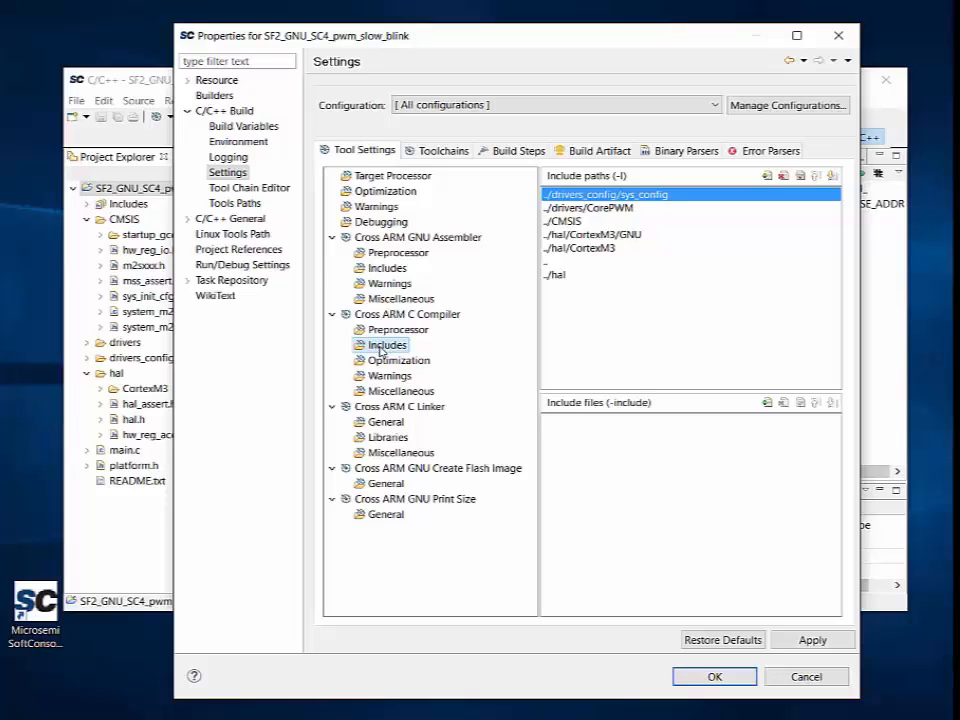
click(766, 177)
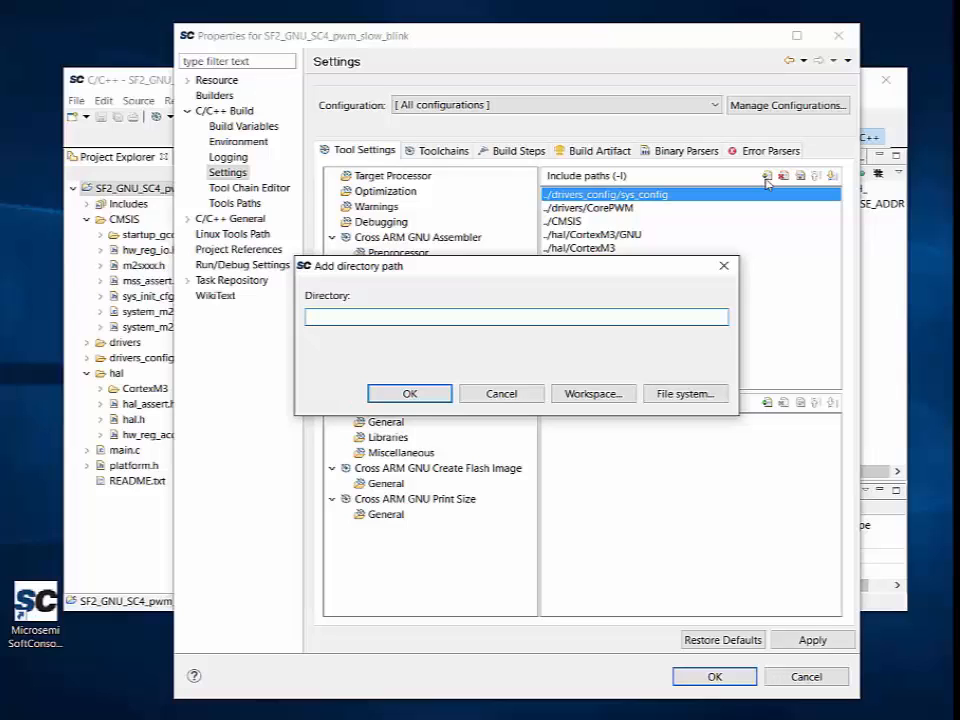
click(594, 398)
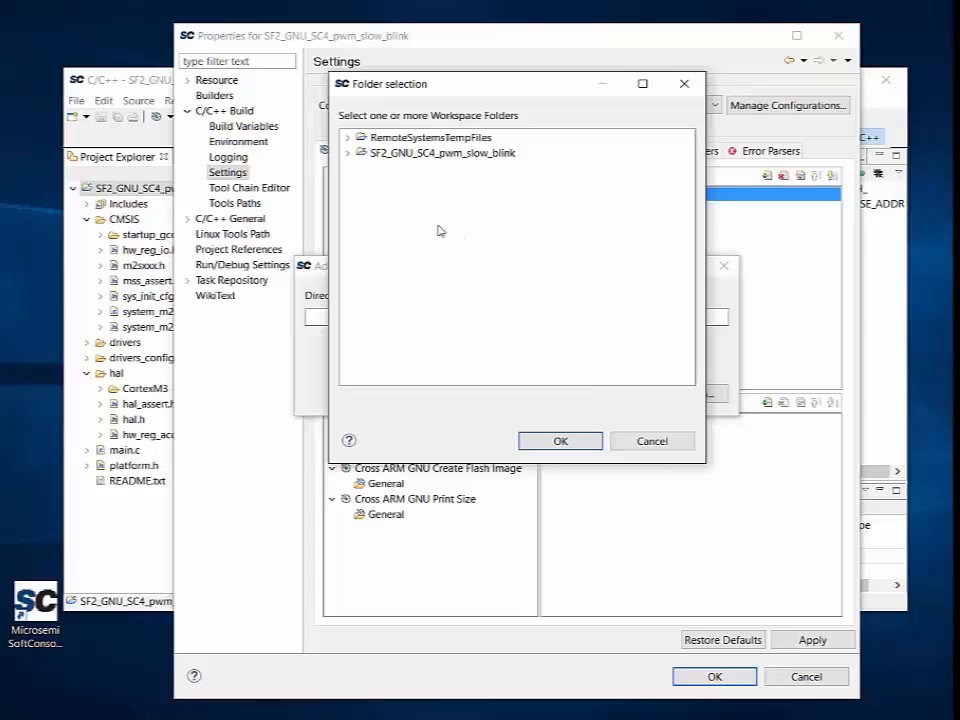
click(348, 154)
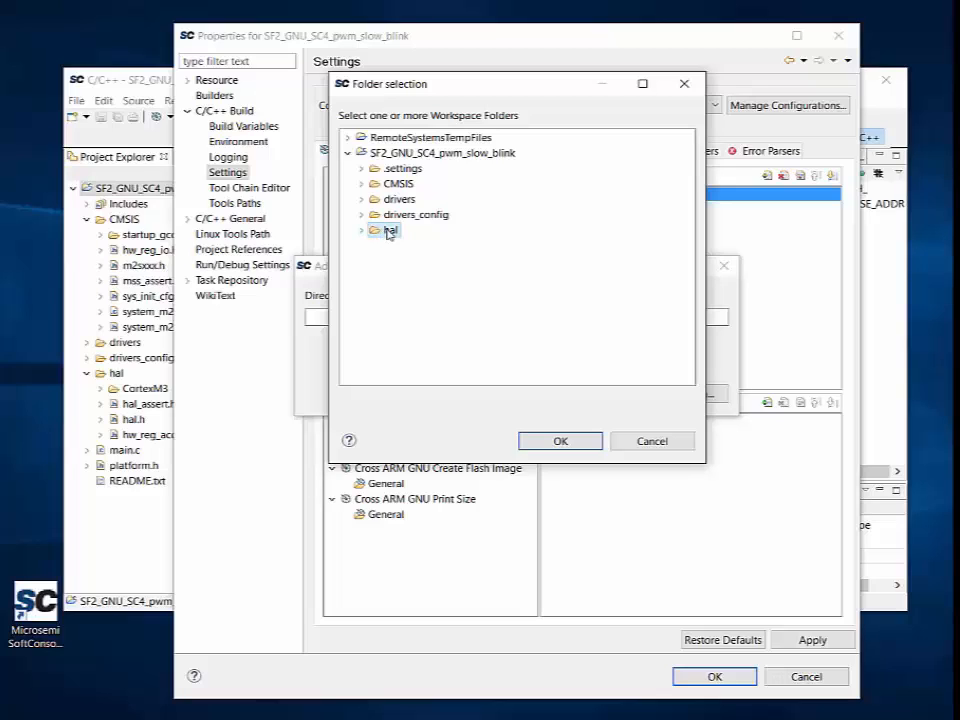
click(562, 442)
key(Return)
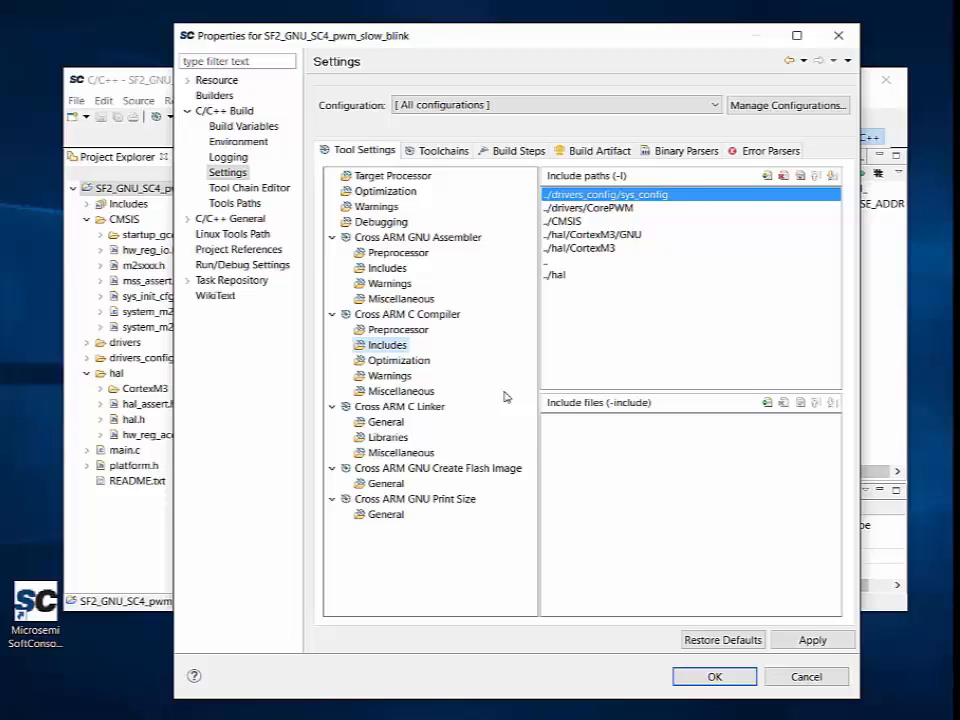
Step: Enable newlib-nano (--specs=nano.specs) for the Cross ARM C Linker in all configurations, and display the Debug configuration's linker script setting
click(410, 454)
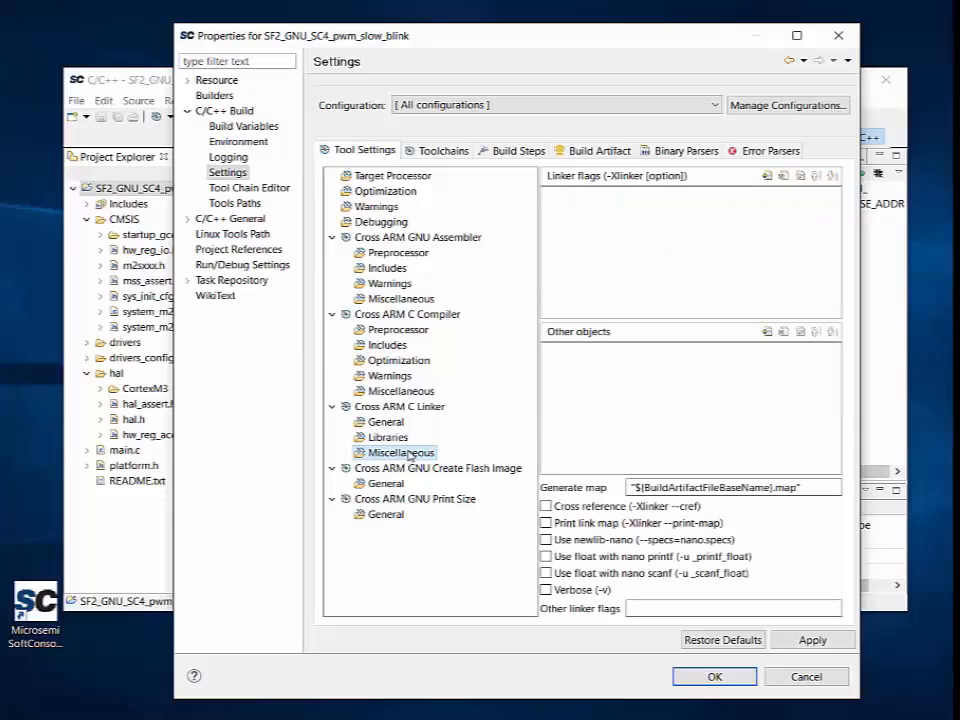
click(546, 540)
click(486, 104)
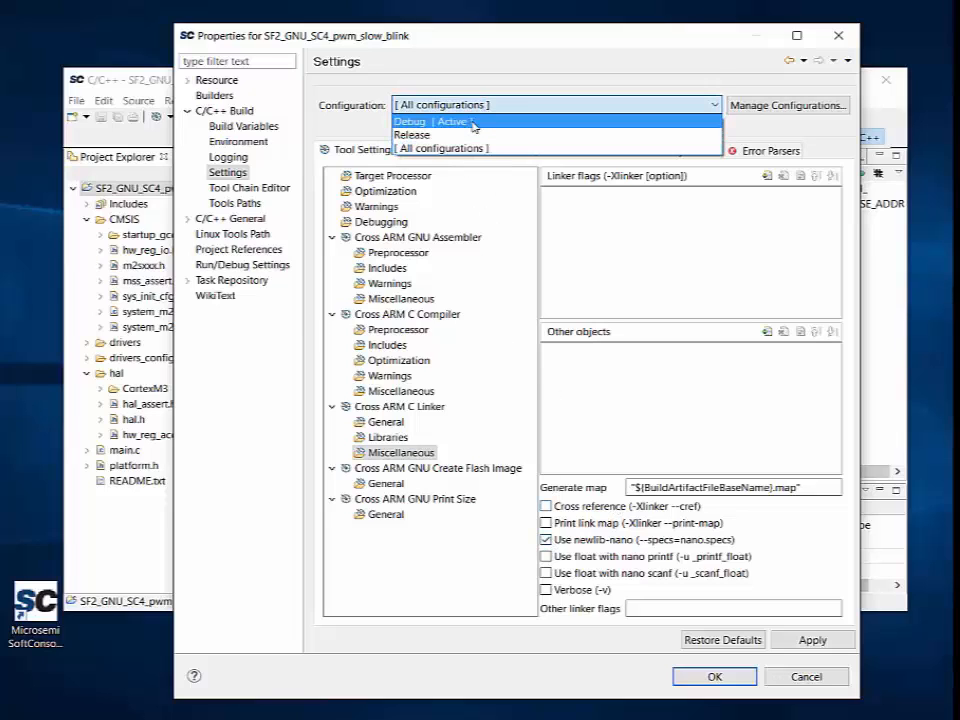
click(473, 122)
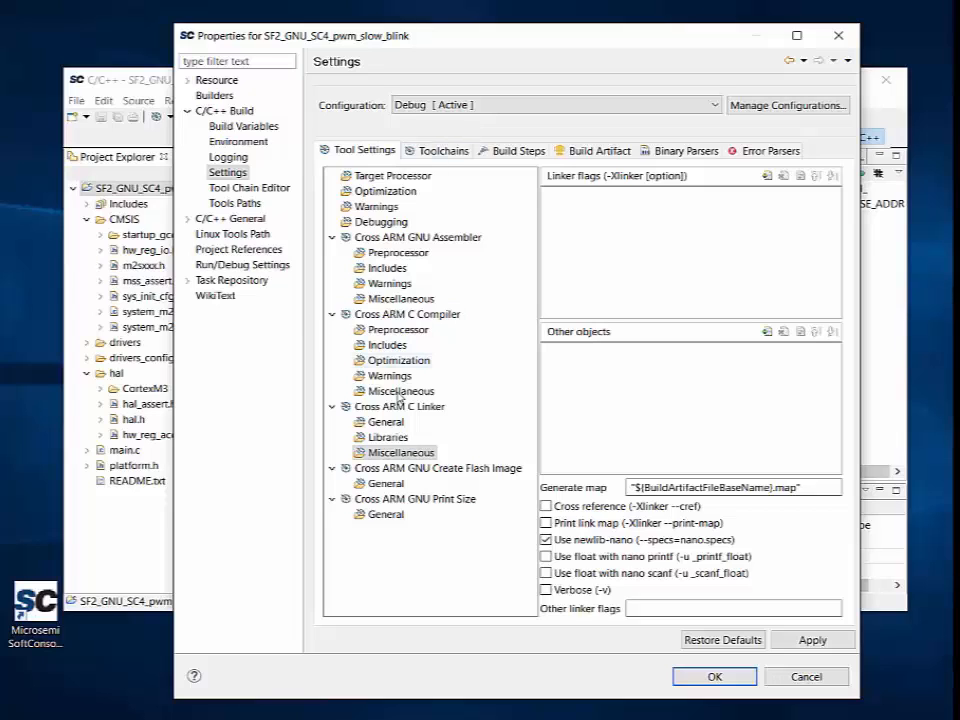
click(394, 425)
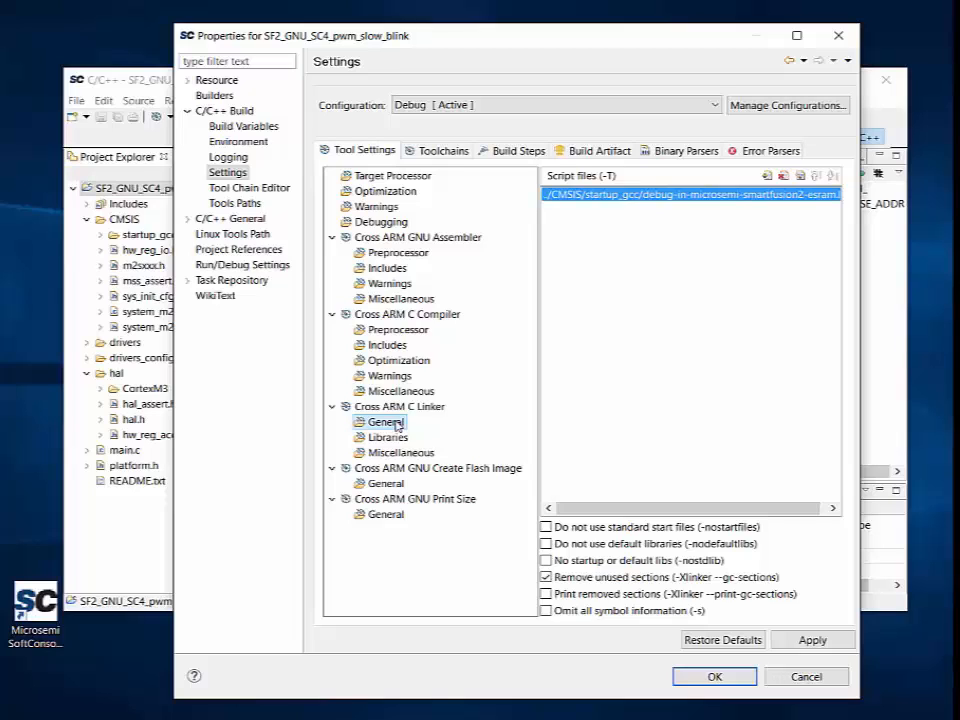
click(766, 176)
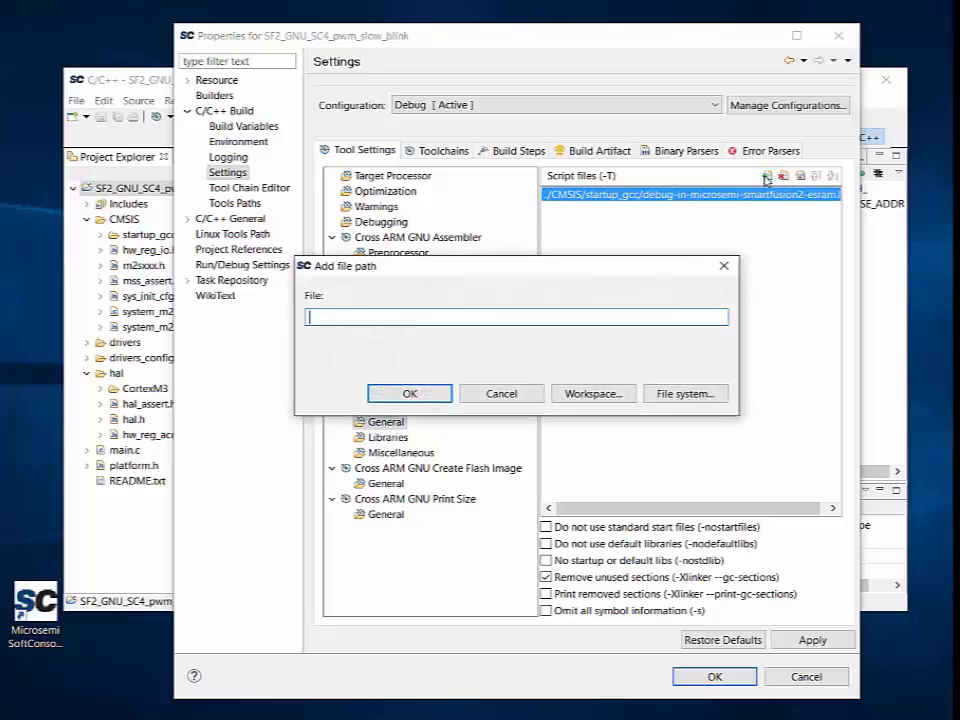
click(614, 395)
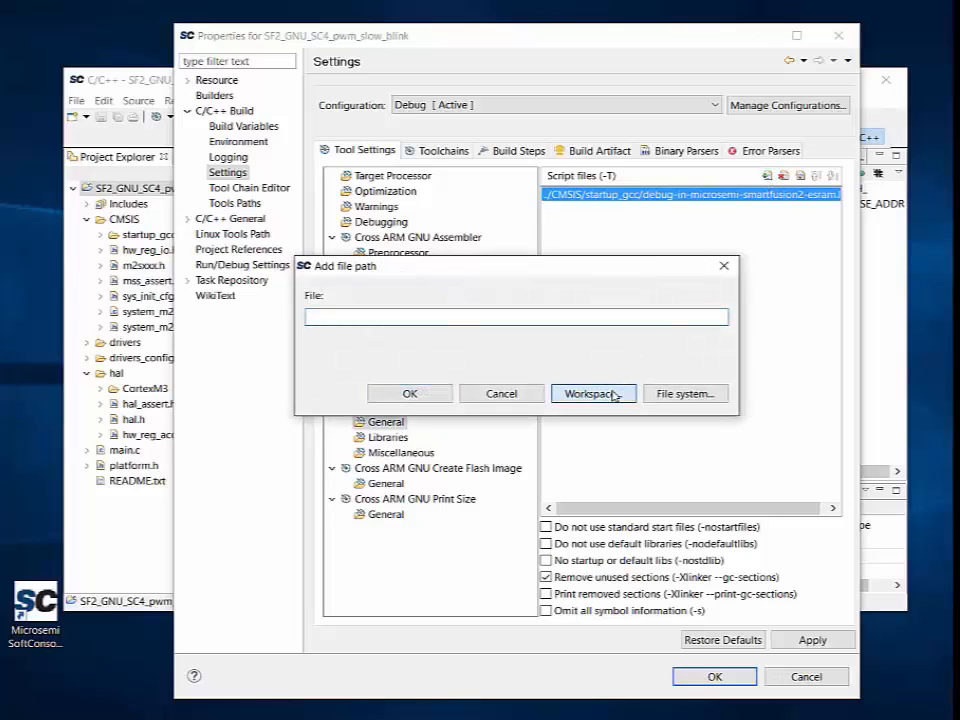
click(613, 394)
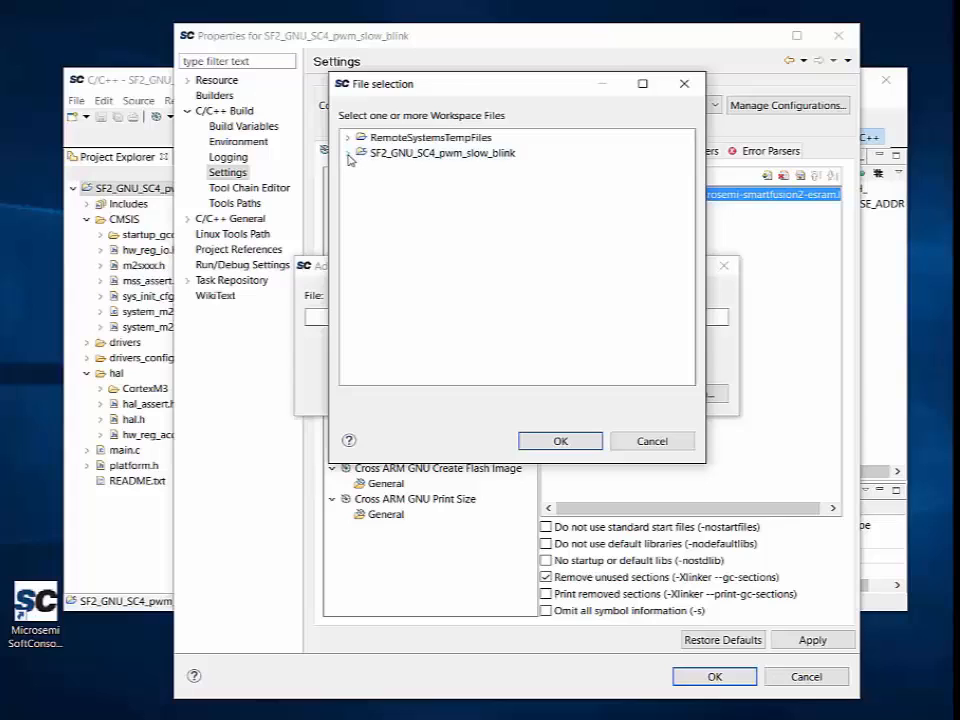
click(349, 156)
click(363, 187)
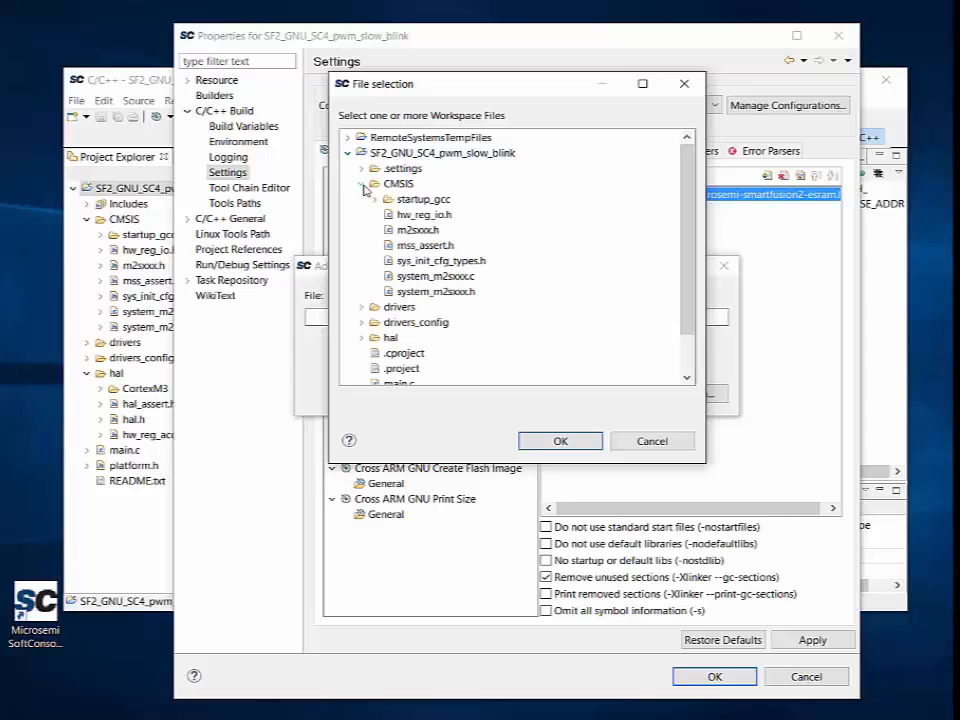
click(374, 200)
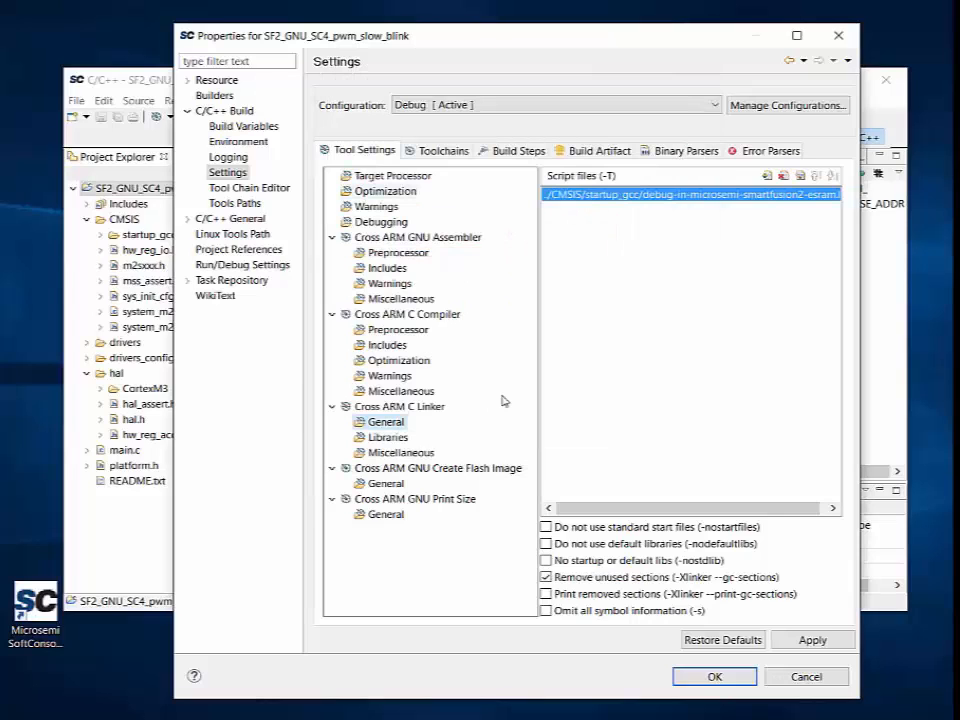
Step: Check the linker script assigned to the Release configuration
click(493, 108)
click(458, 134)
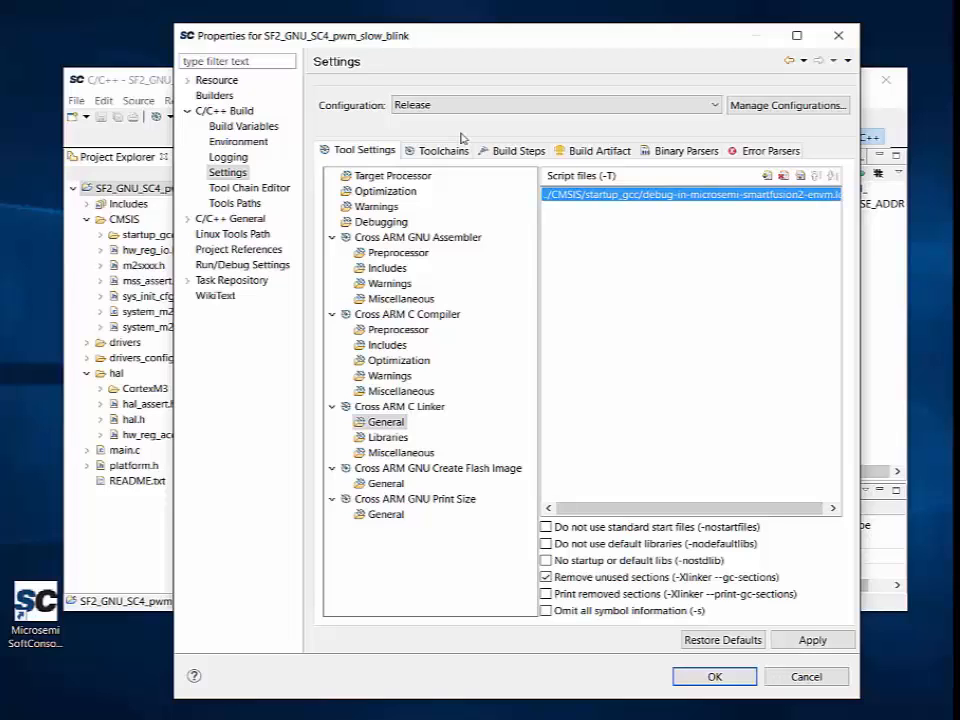
click(740, 106)
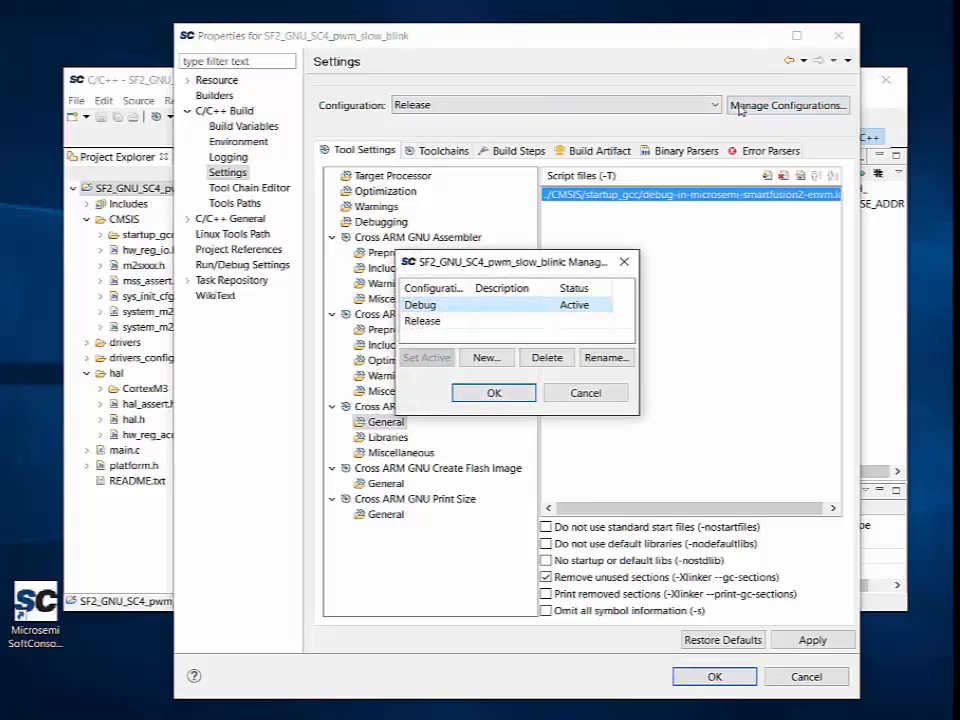
click(487, 358)
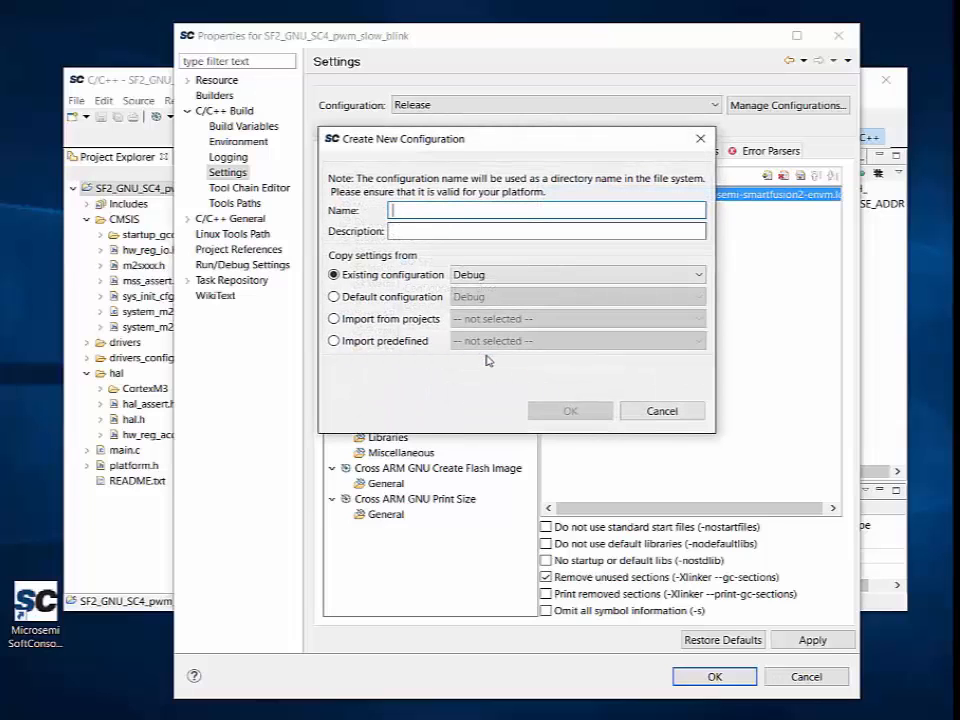
key(Escape)
click(590, 405)
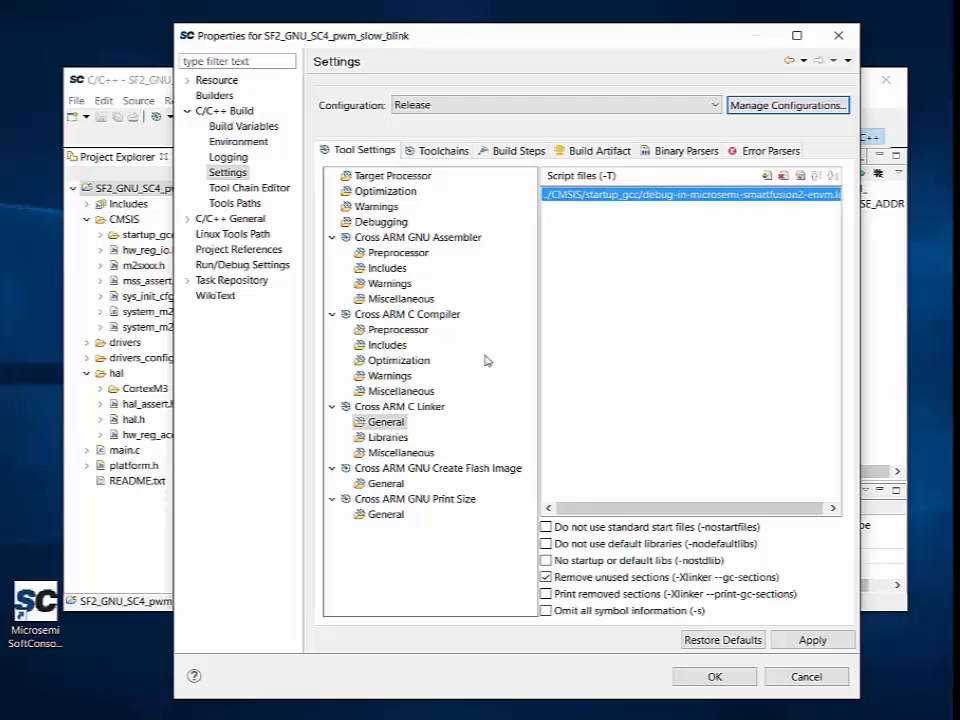
Step: Build the project with the accepted property changes and examine the build output in the enlarged console
click(709, 677)
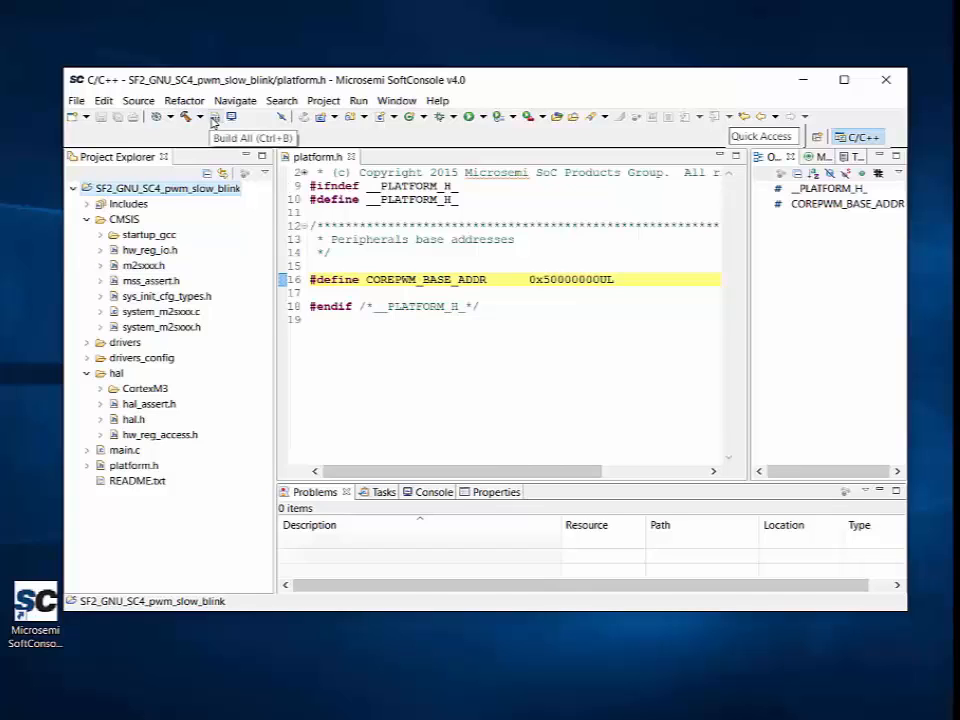
click(214, 118)
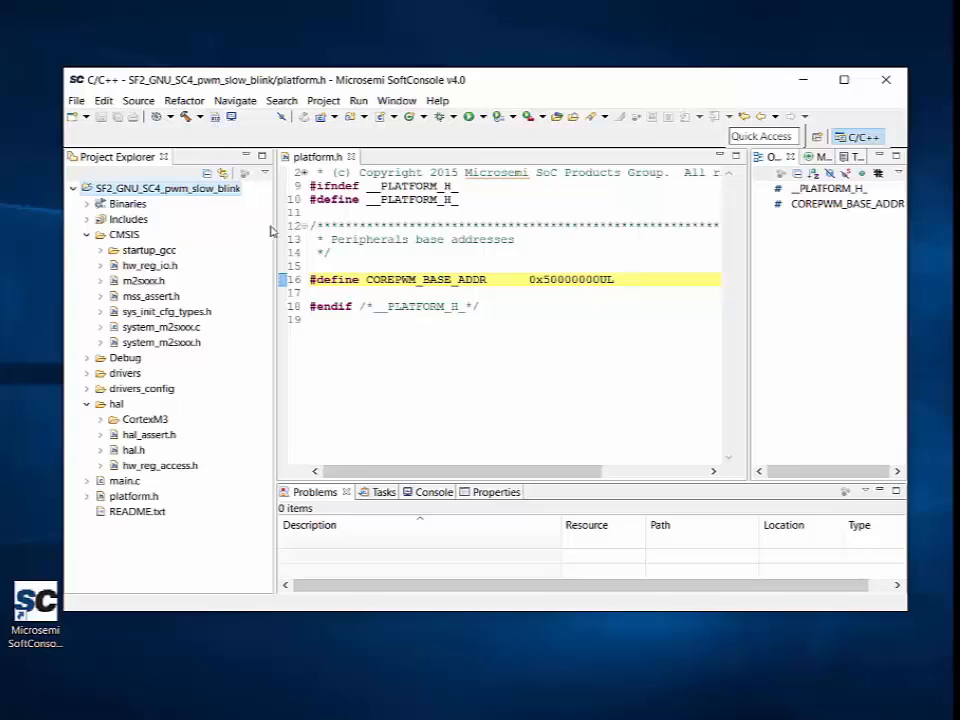
click(433, 492)
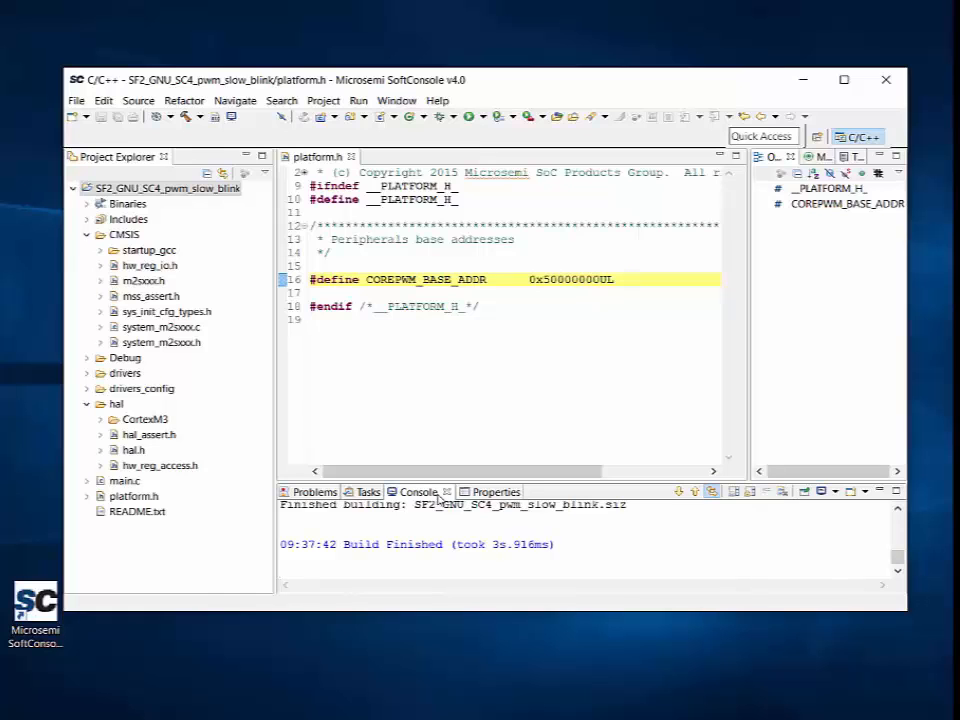
click(896, 492)
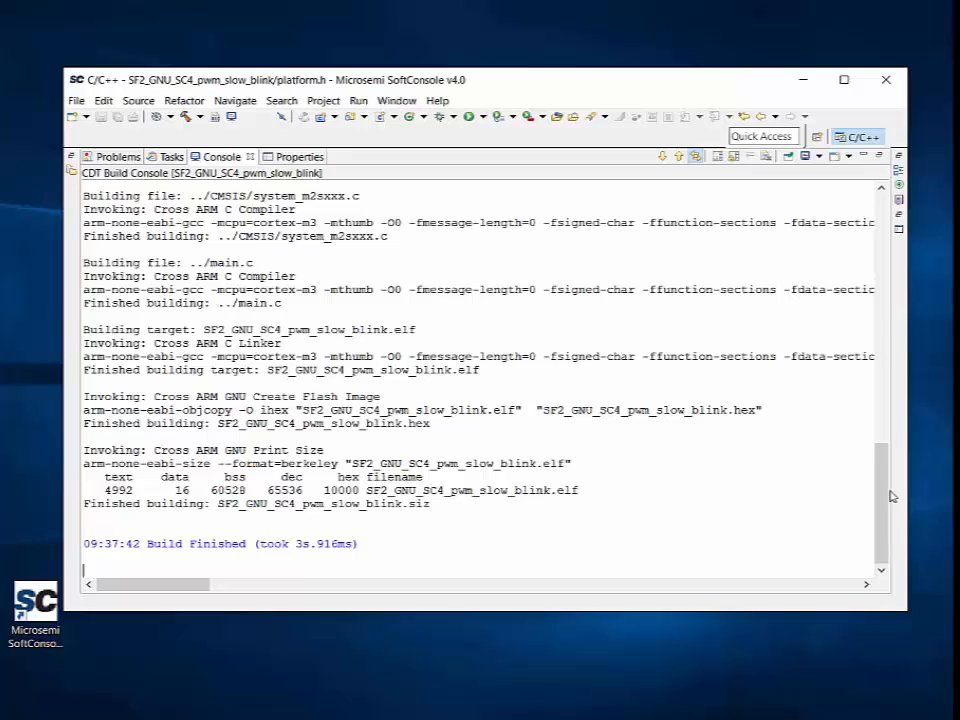
click(864, 160)
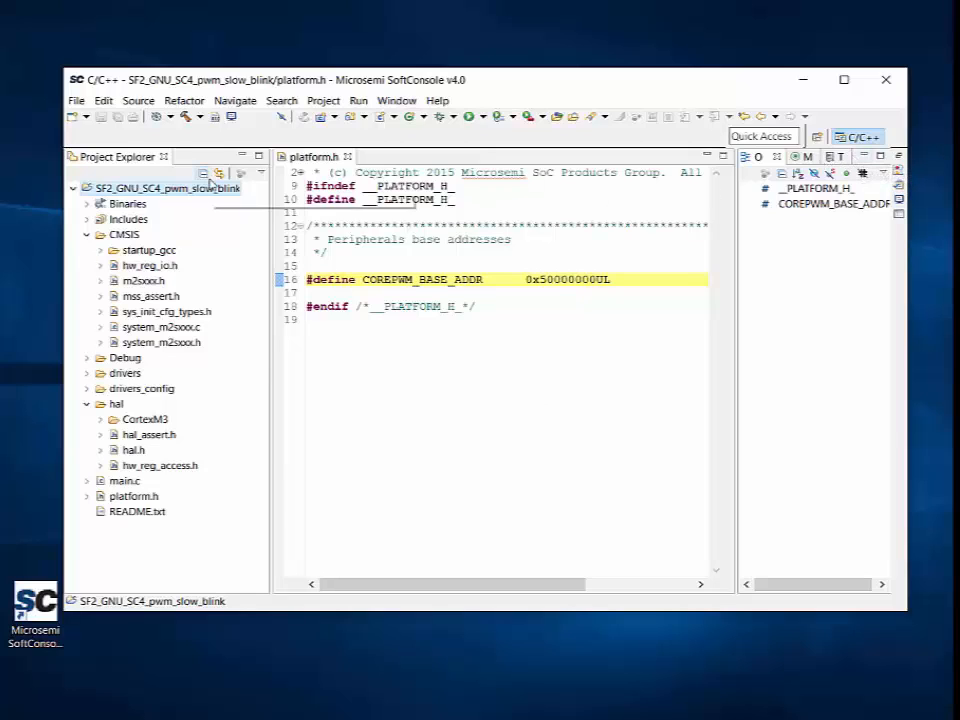
Step: Create a GDB OpenOCD debug configuration for SF2_GNU_SC4_pwm_slow_blink and set its C/C++ application to Debug/SF2_GNU_SC4_pwm_slow_blink.elf
click(358, 101)
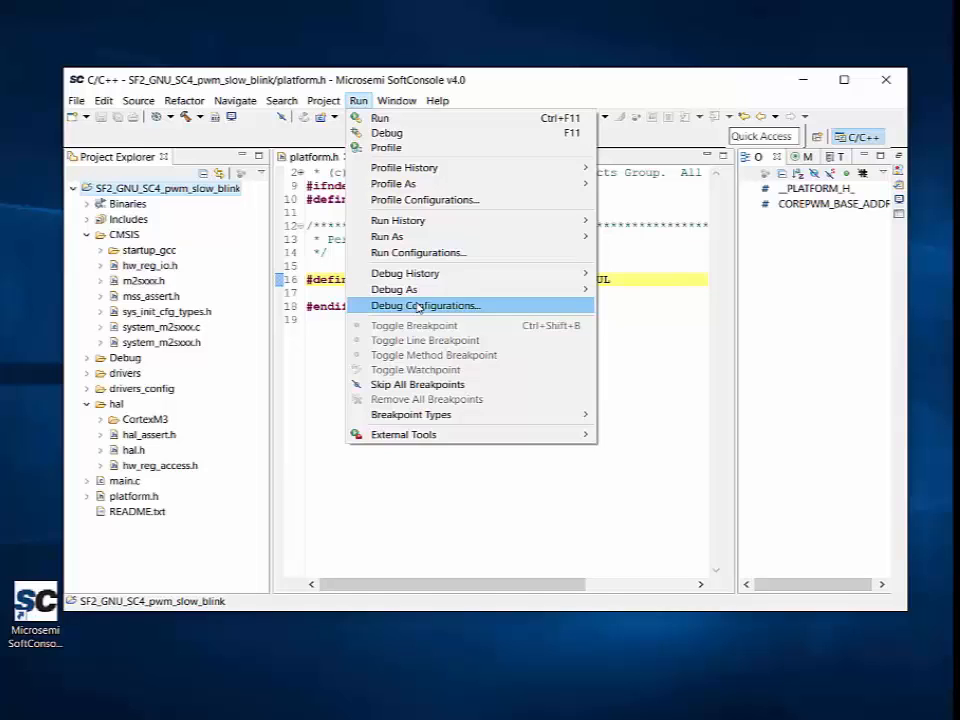
click(418, 308)
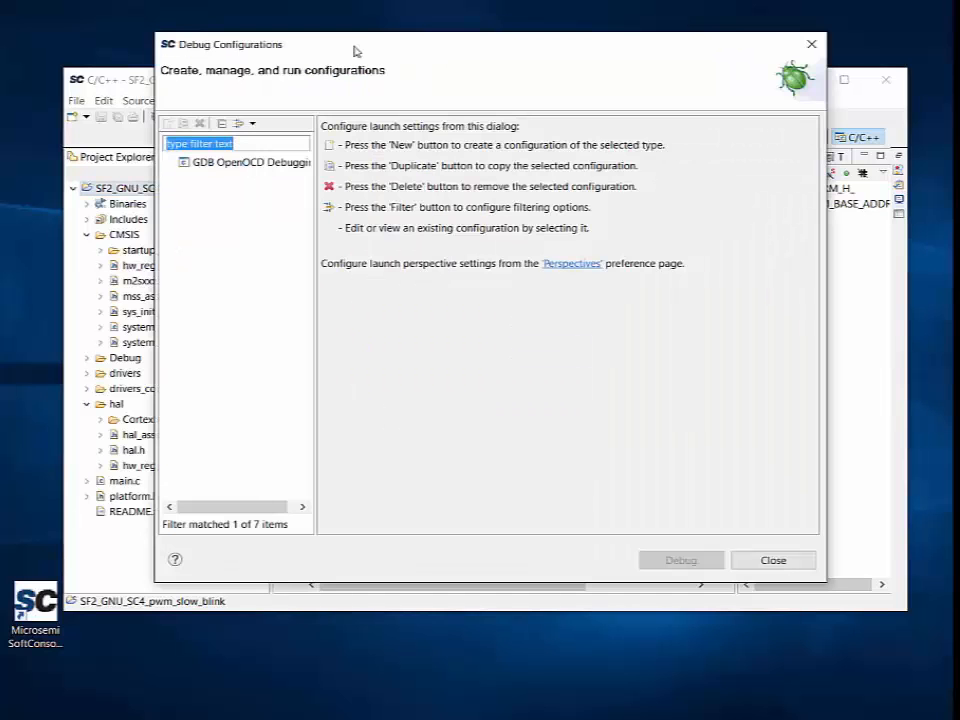
double_click(249, 164)
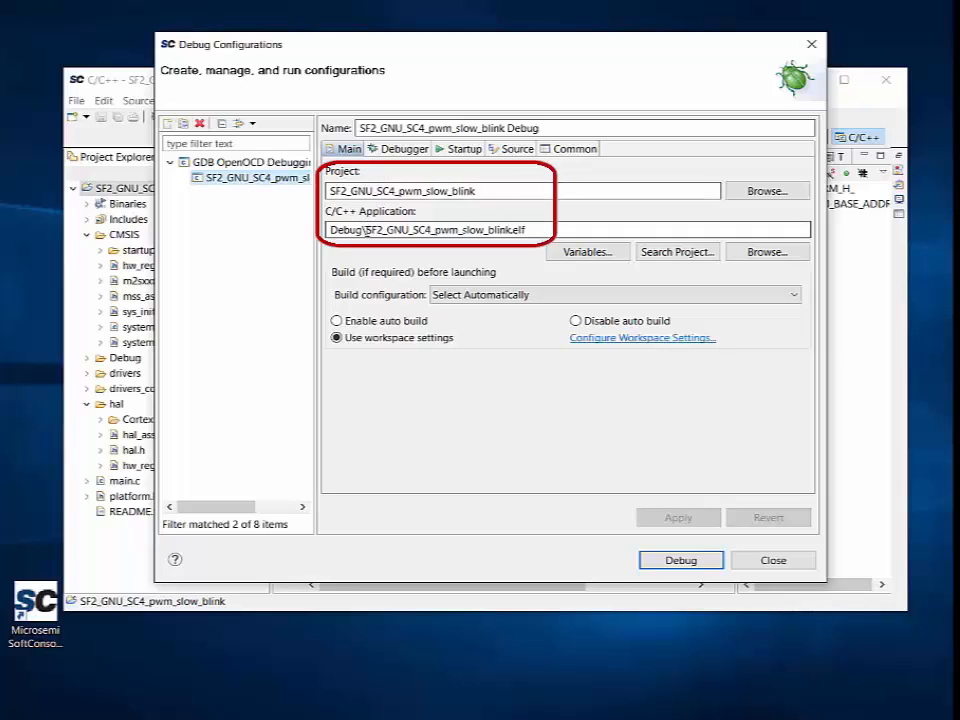
click(367, 230)
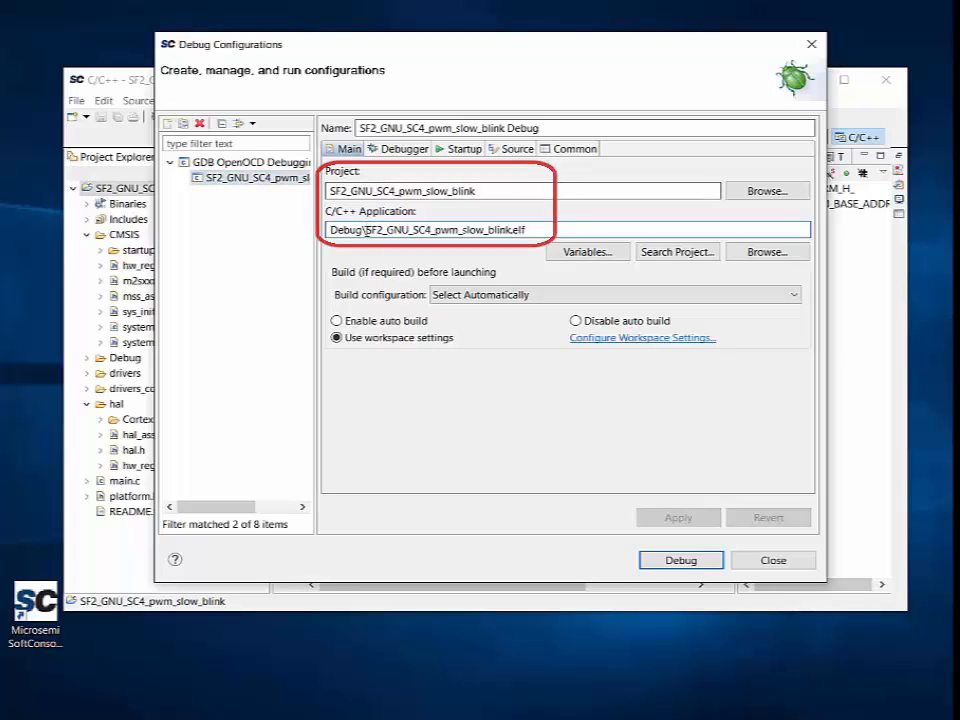
key(BackSpace)
text(/)
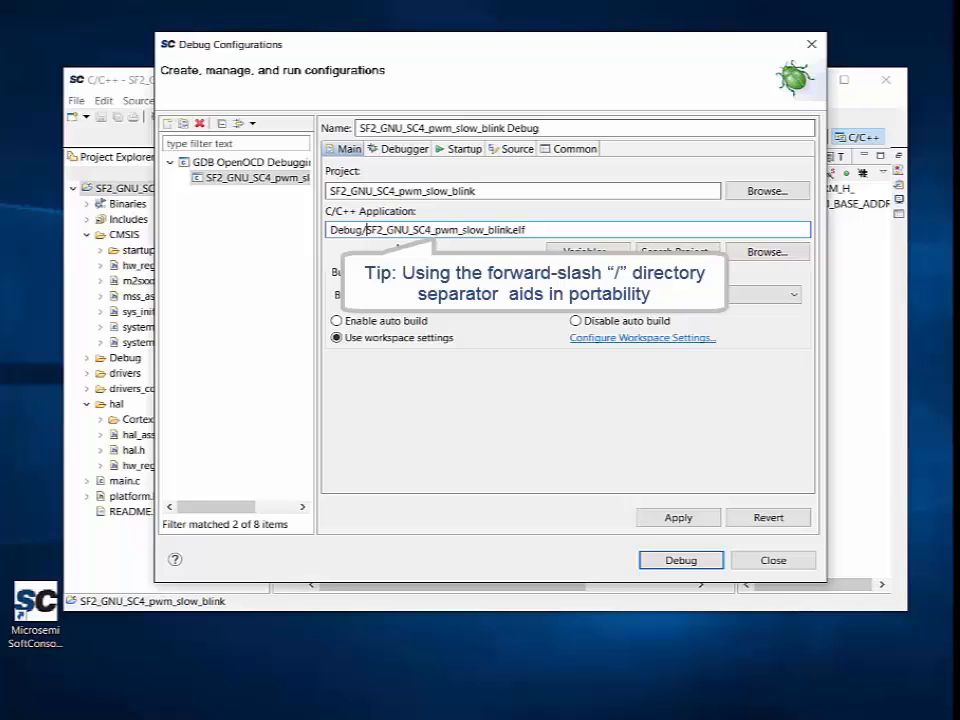
Step: Set the target device to M2S010 in the debug configuration's OpenOCD config options
click(405, 149)
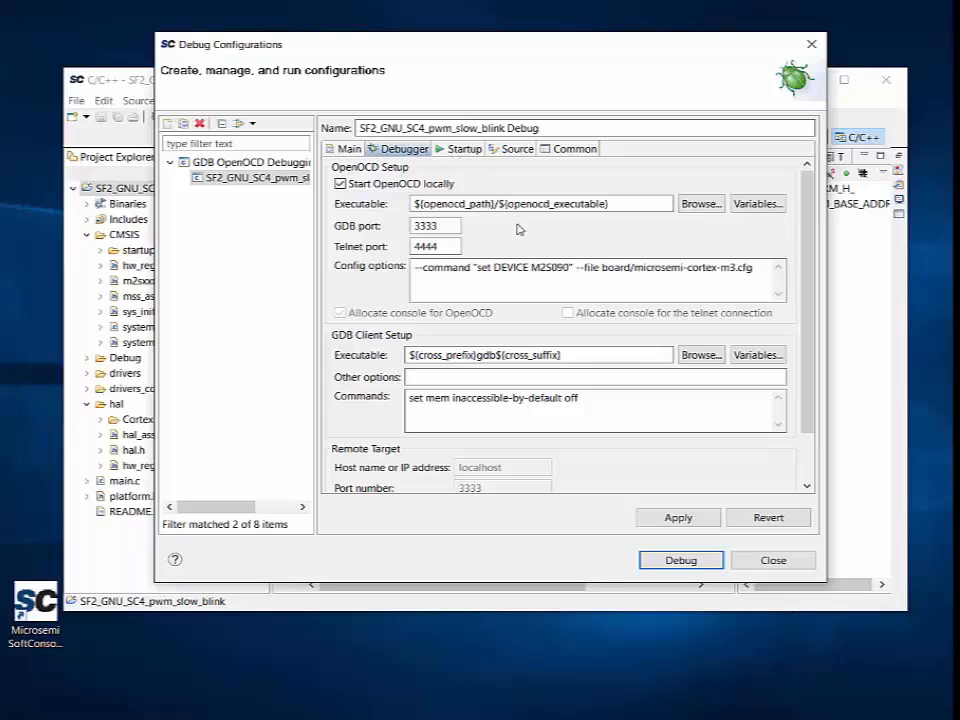
click(560, 275)
key(BackSpace)
text(1)
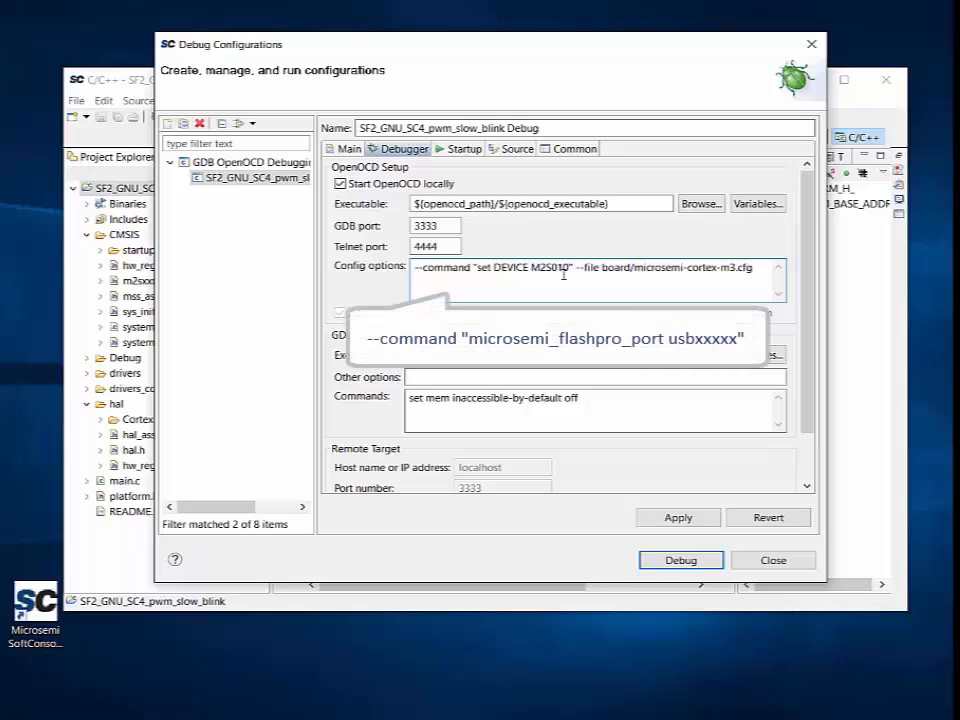
Step: Append --command"microsemiflashpro_port usb12345" on a new line of the OpenOCD config options
click(755, 268)
key(Return)
text(--c)
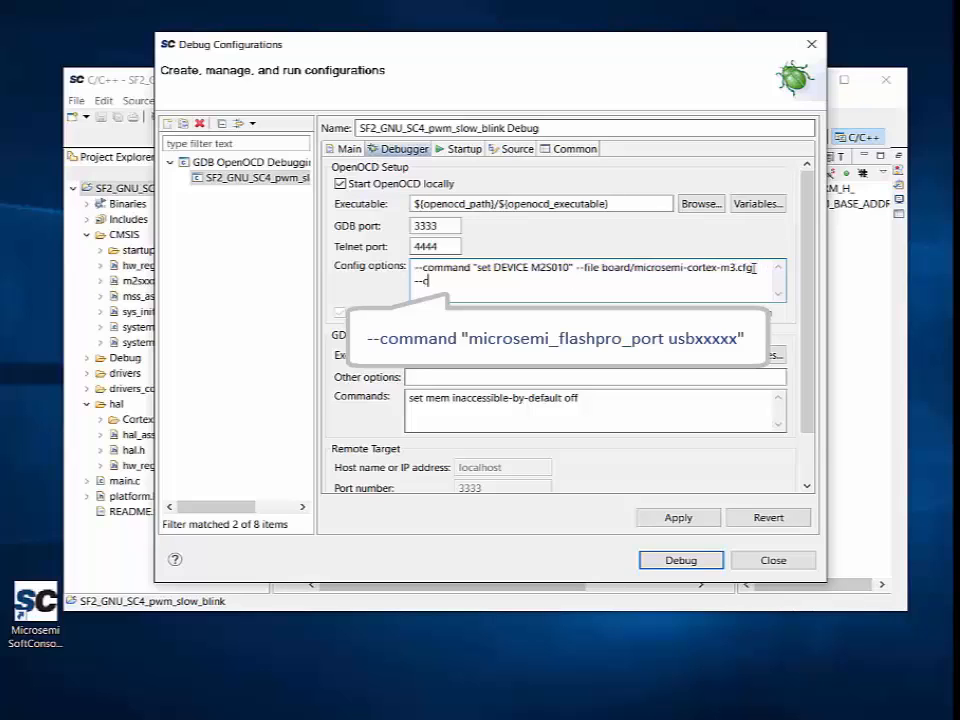
text(ommand"microsemi)
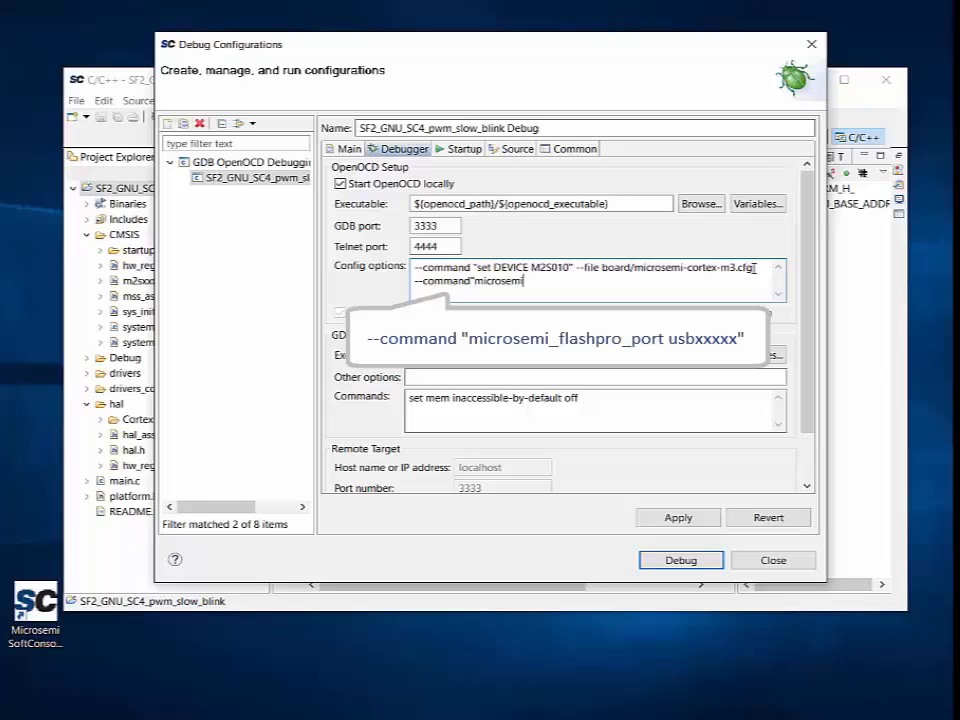
text(flashpro_port usb12)
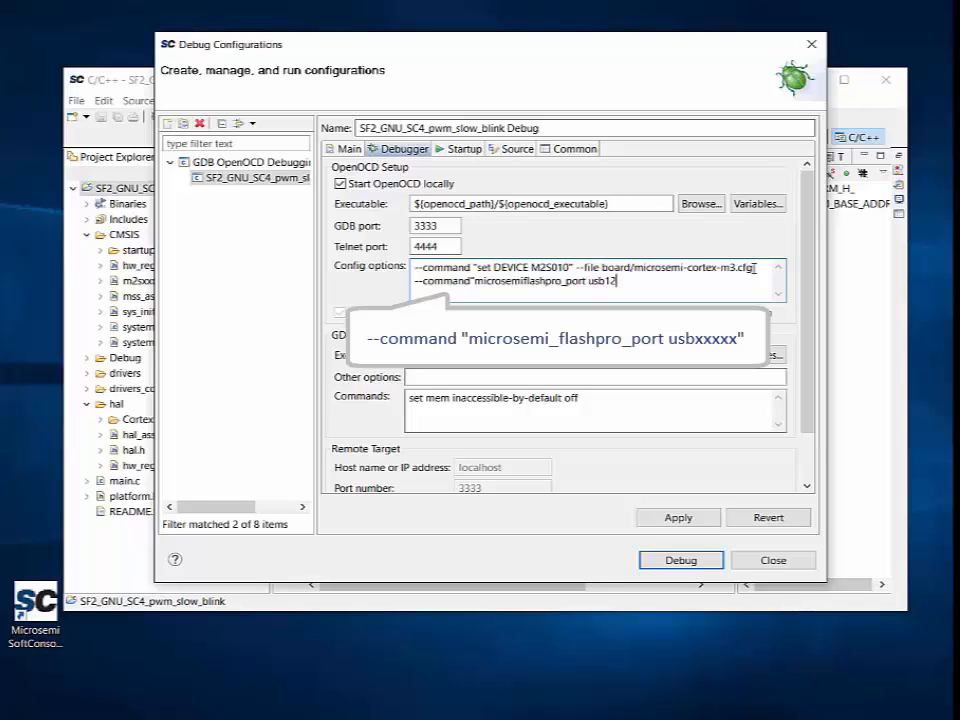
text(345")
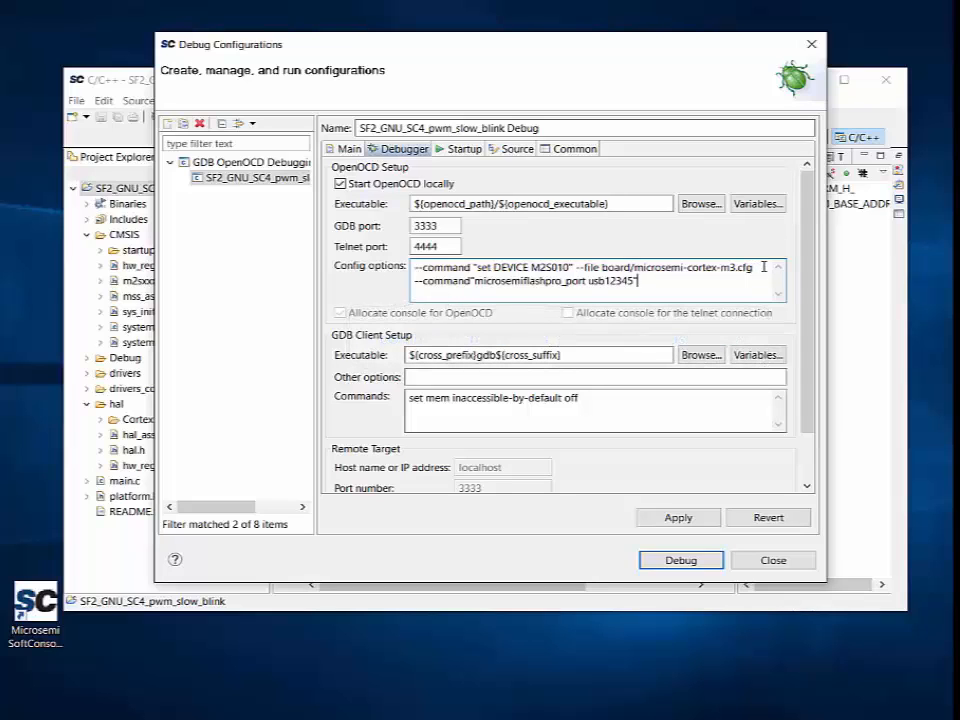
Step: Save the debug configuration as a shared file in \SF2_GNU_SC4_pwm_slow_blink and include it in the Debug favorites
click(585, 149)
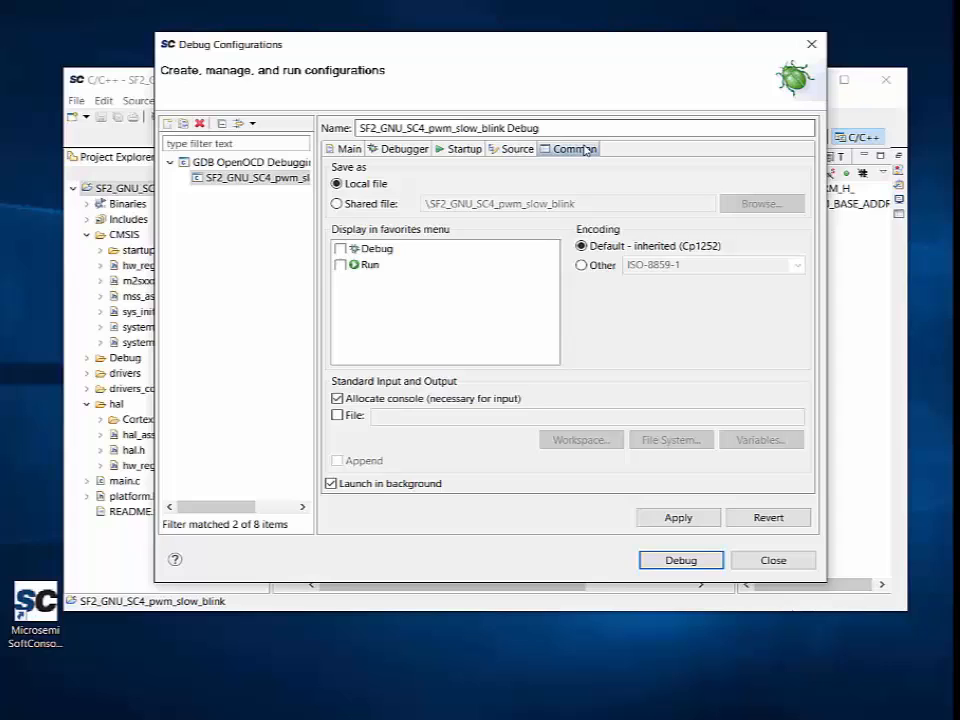
click(336, 205)
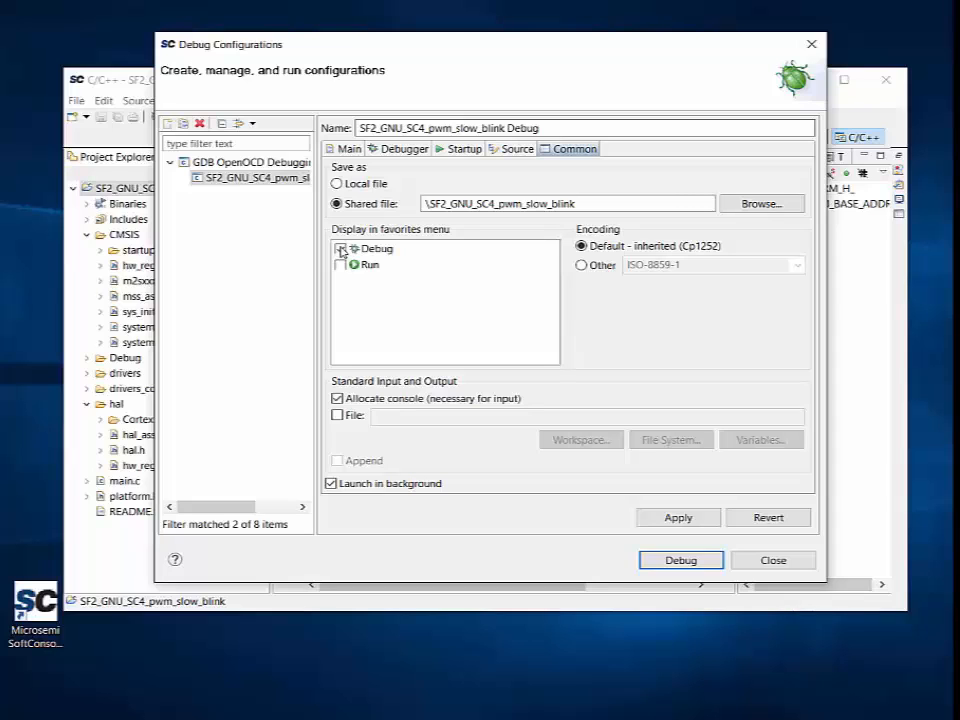
click(340, 249)
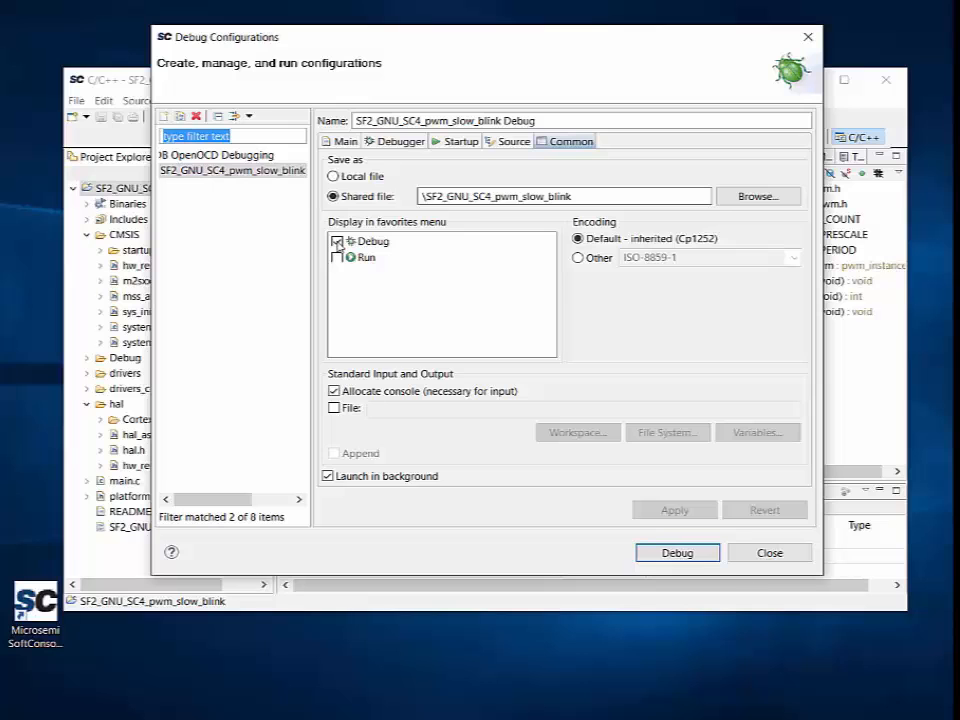
Step: Launch the debug session in the Debug perspective, and let the program run briefly before suspending it
click(676, 553)
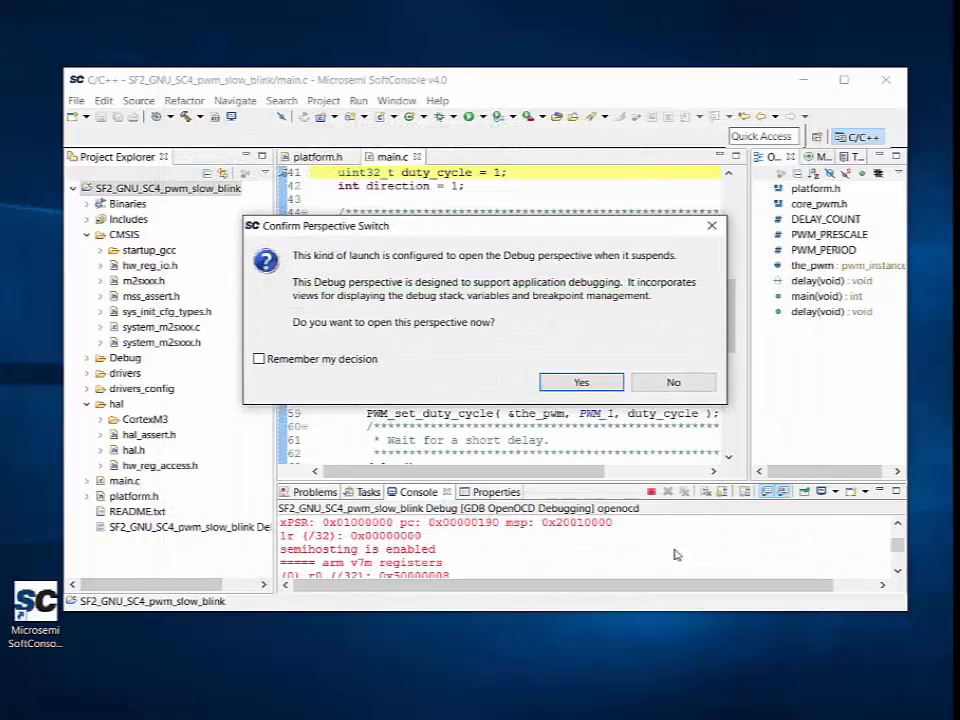
click(581, 382)
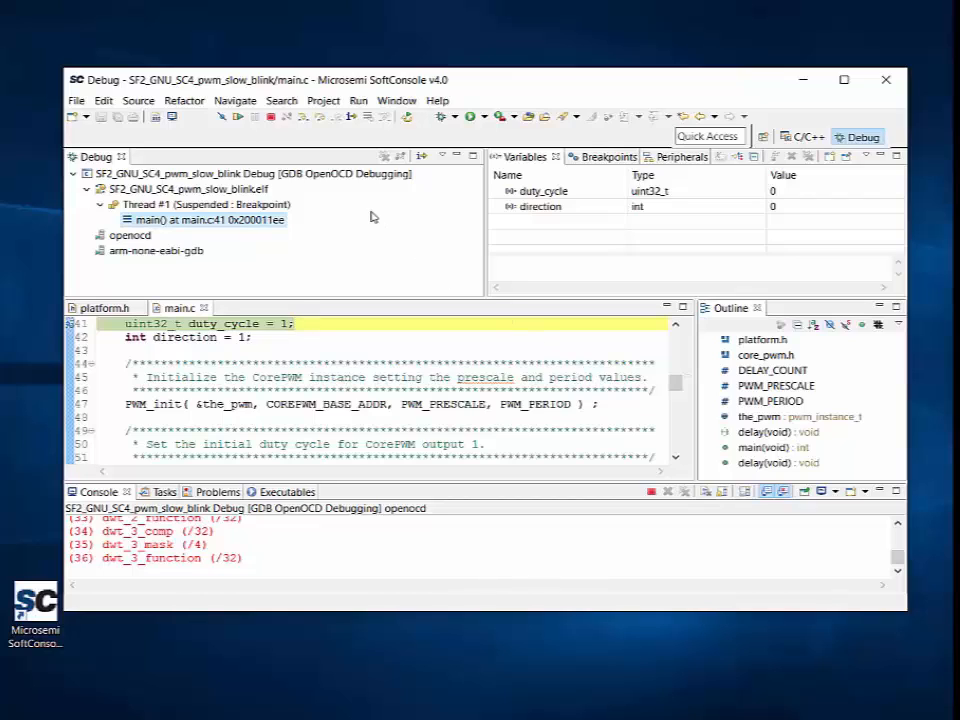
click(239, 118)
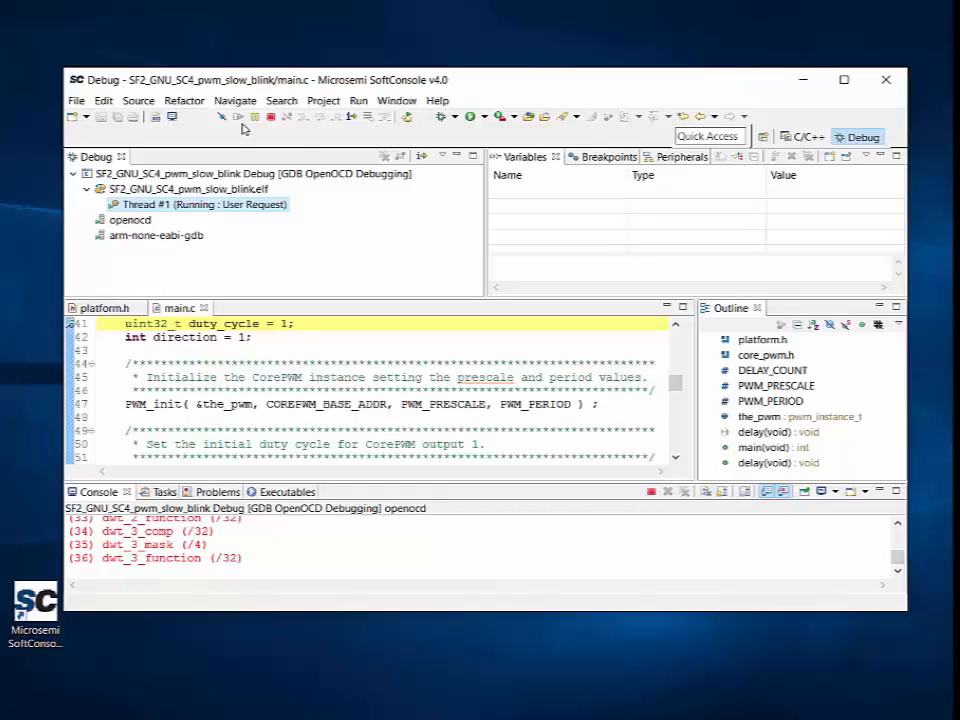
click(255, 118)
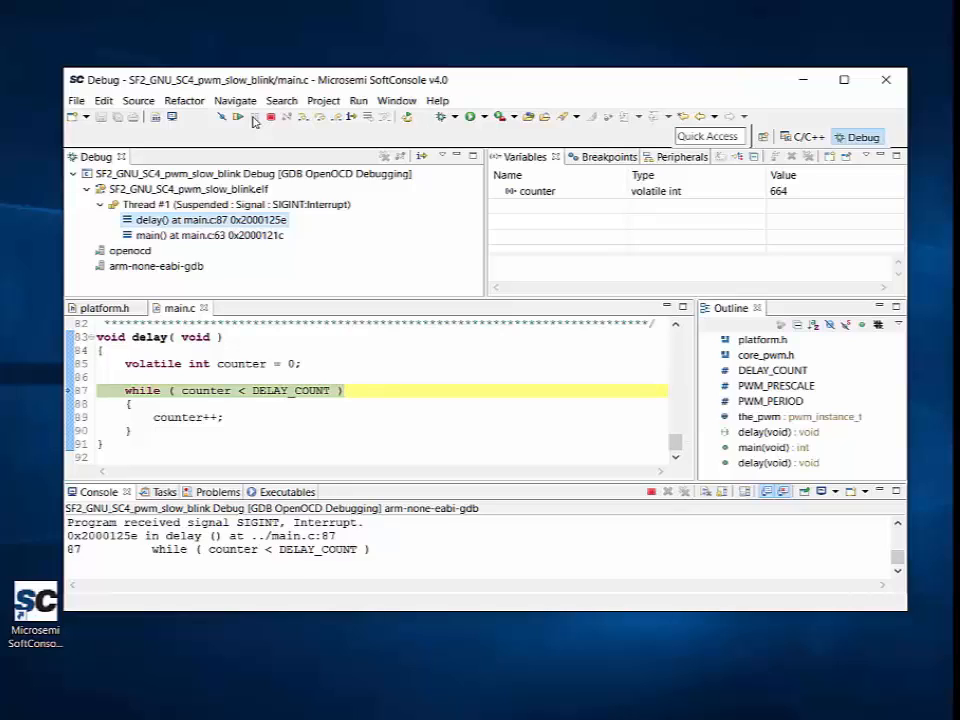
Step: Check the breakpoint list, and show the Registers view with the General Registers group expanded
click(588, 160)
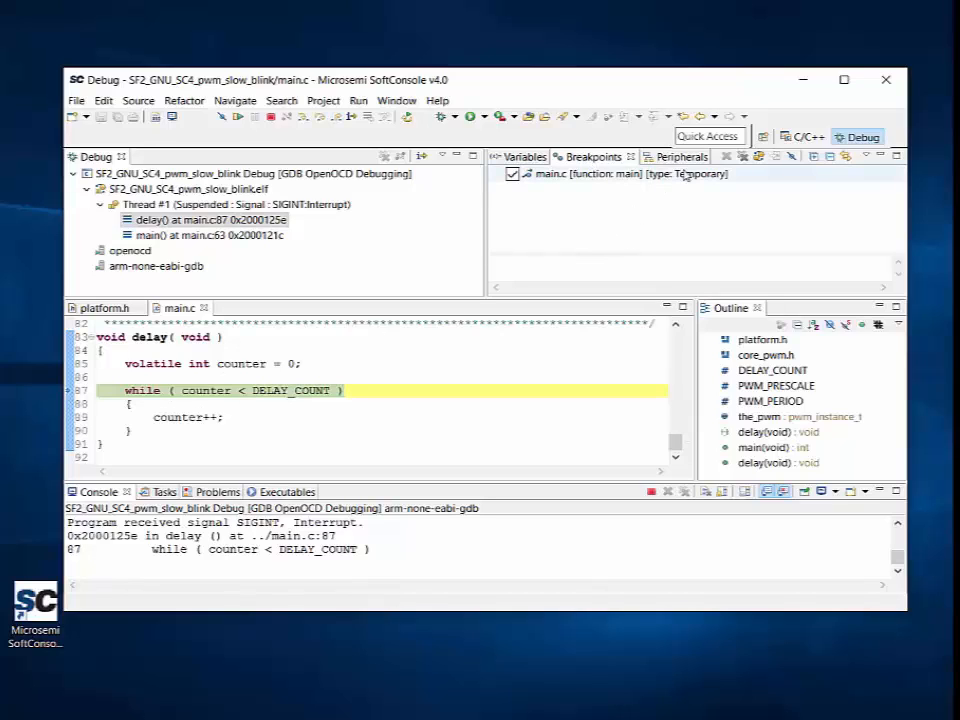
click(400, 104)
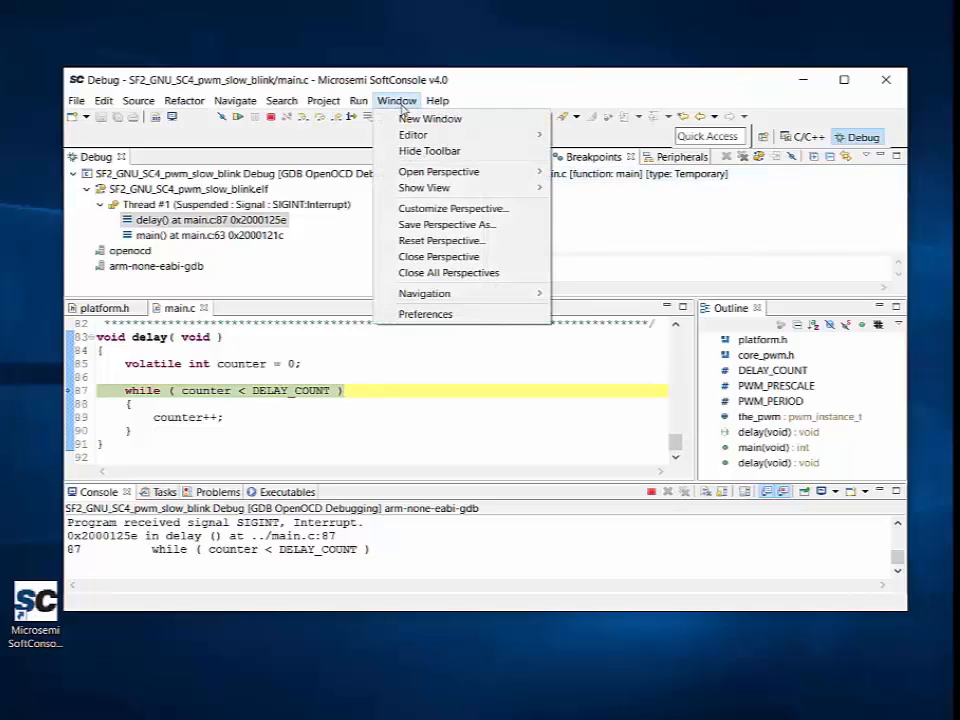
mouse_move(432, 194)
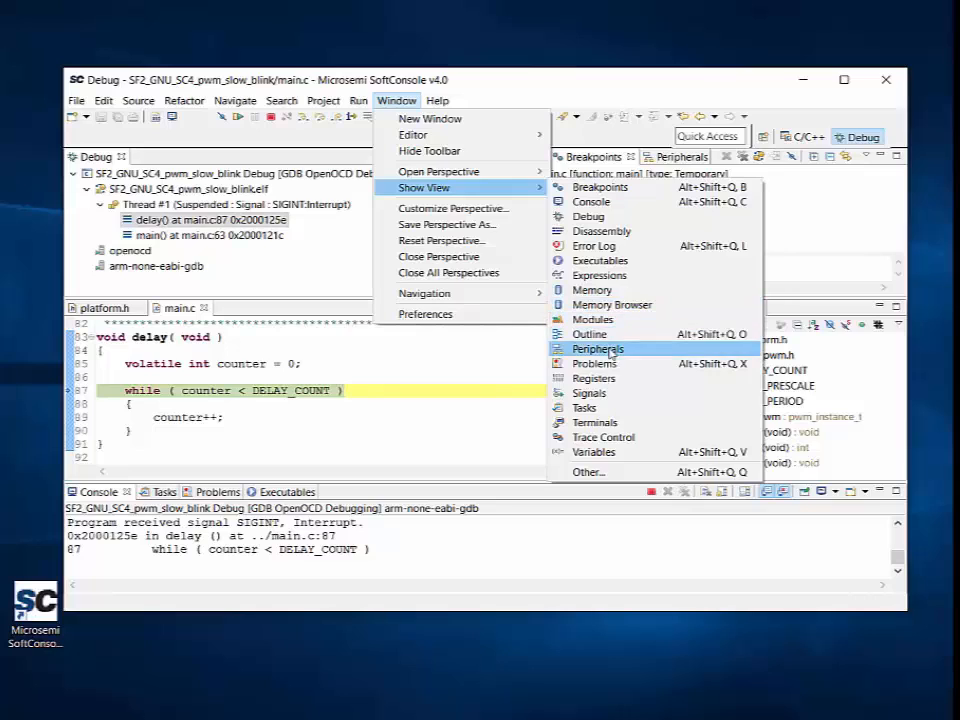
click(603, 378)
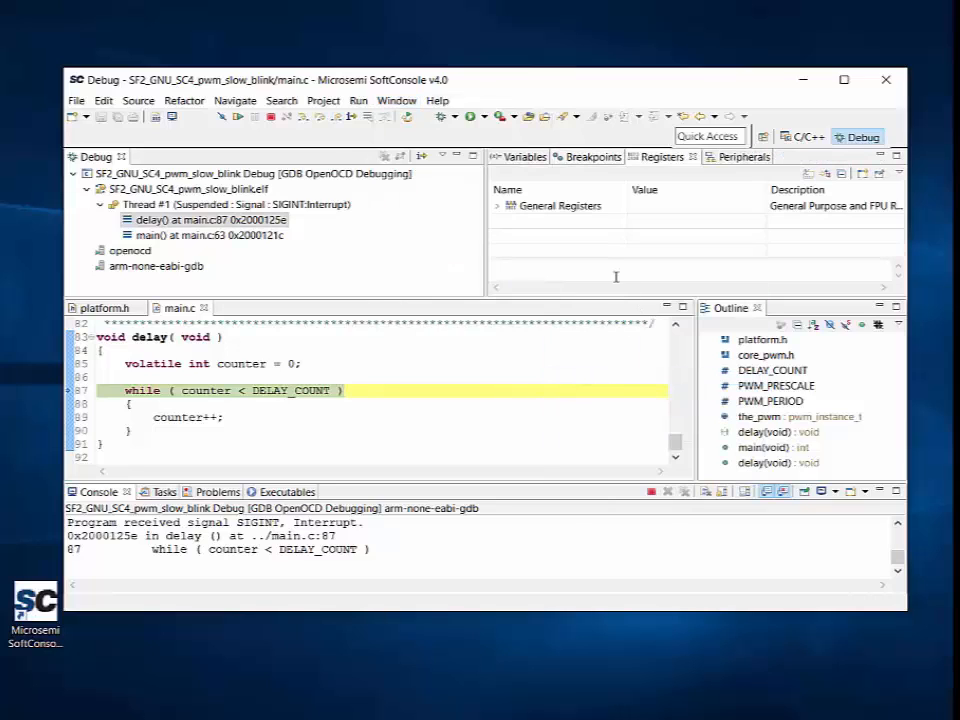
click(498, 207)
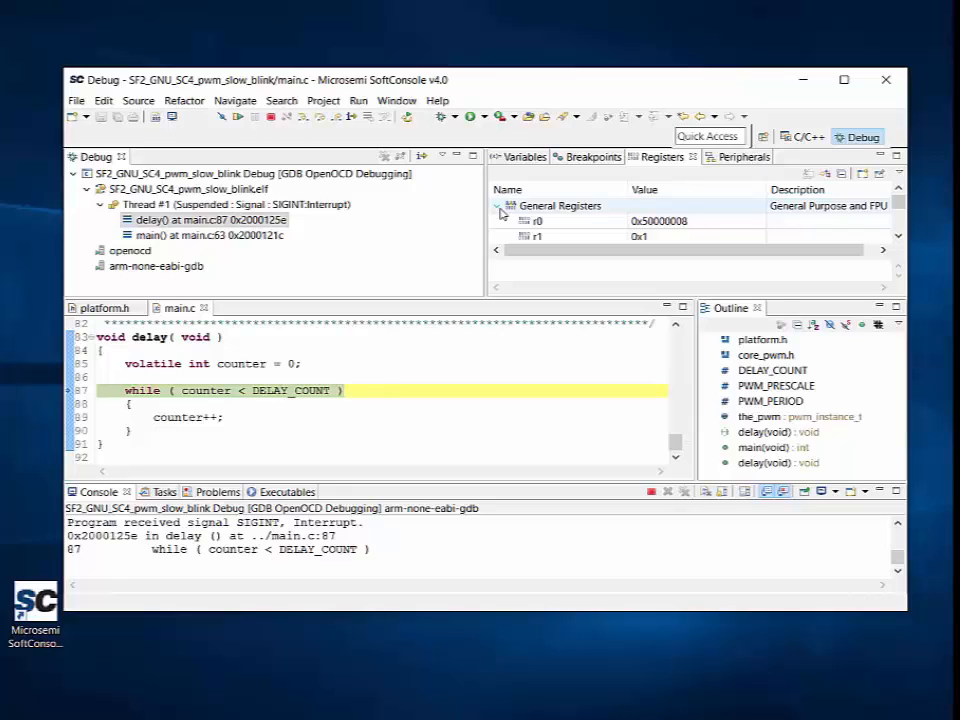
Step: Show the memory of the counter variable and add a Traditional rendering for its memory monitor
click(519, 158)
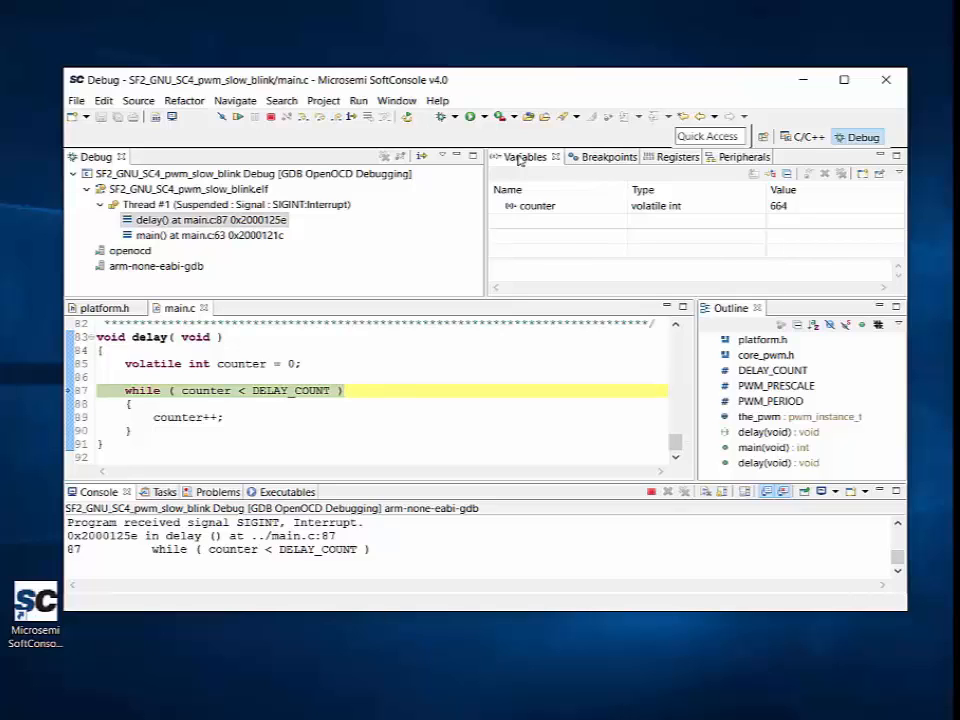
right_click(529, 211)
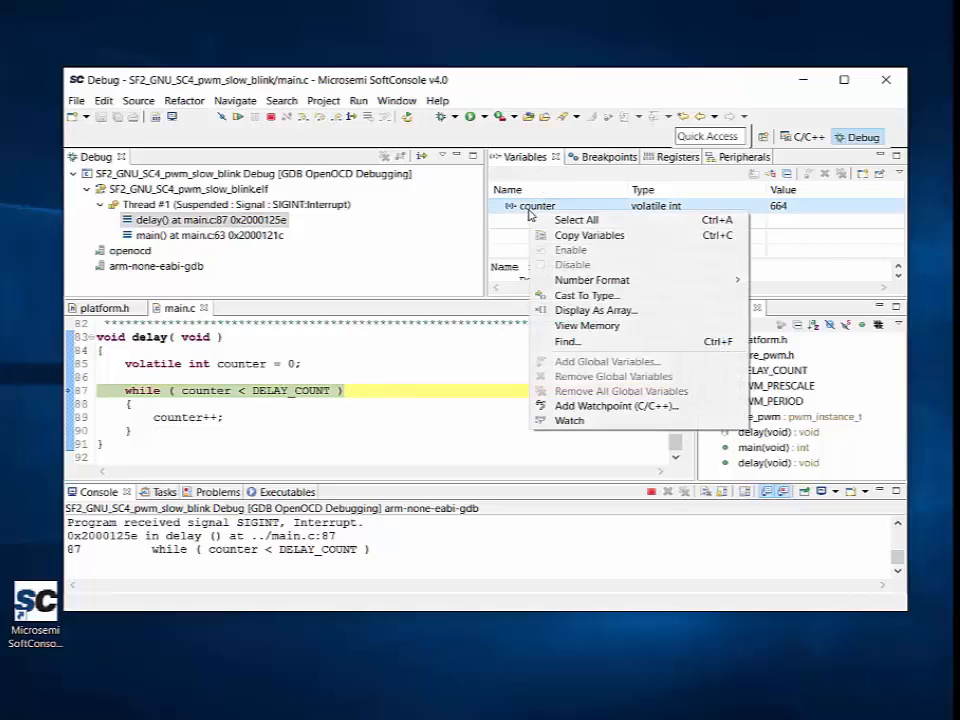
click(580, 325)
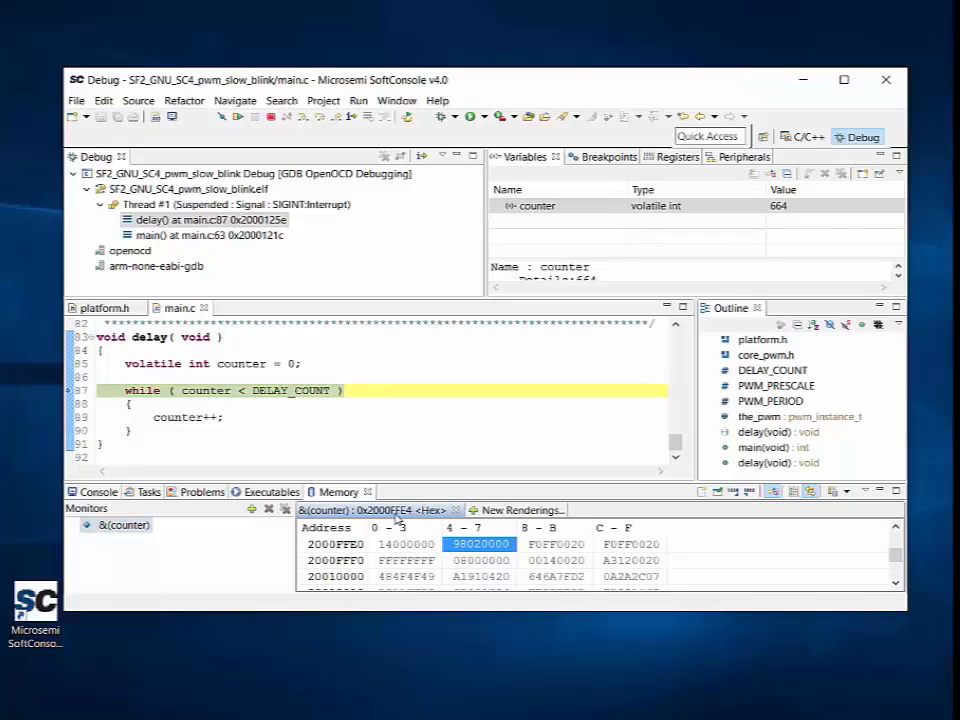
click(480, 511)
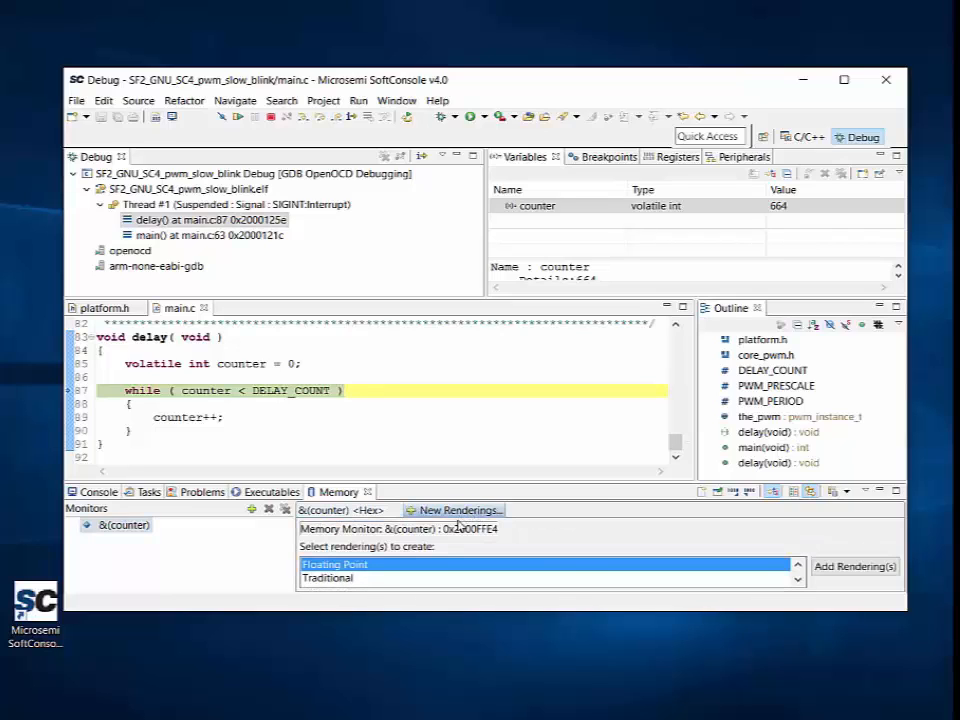
click(334, 578)
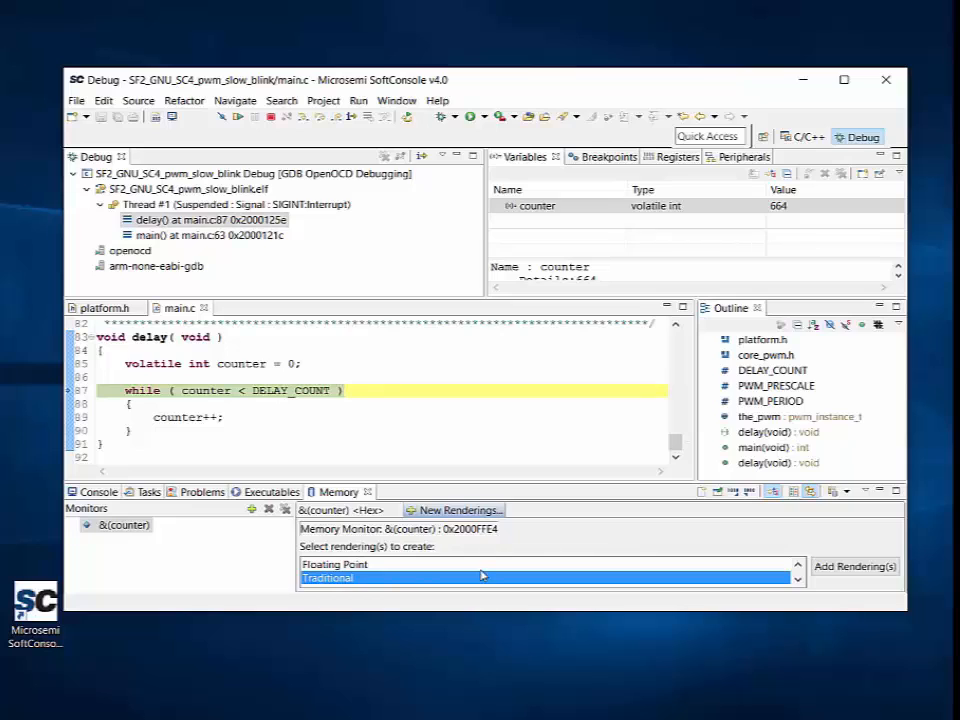
double_click(362, 578)
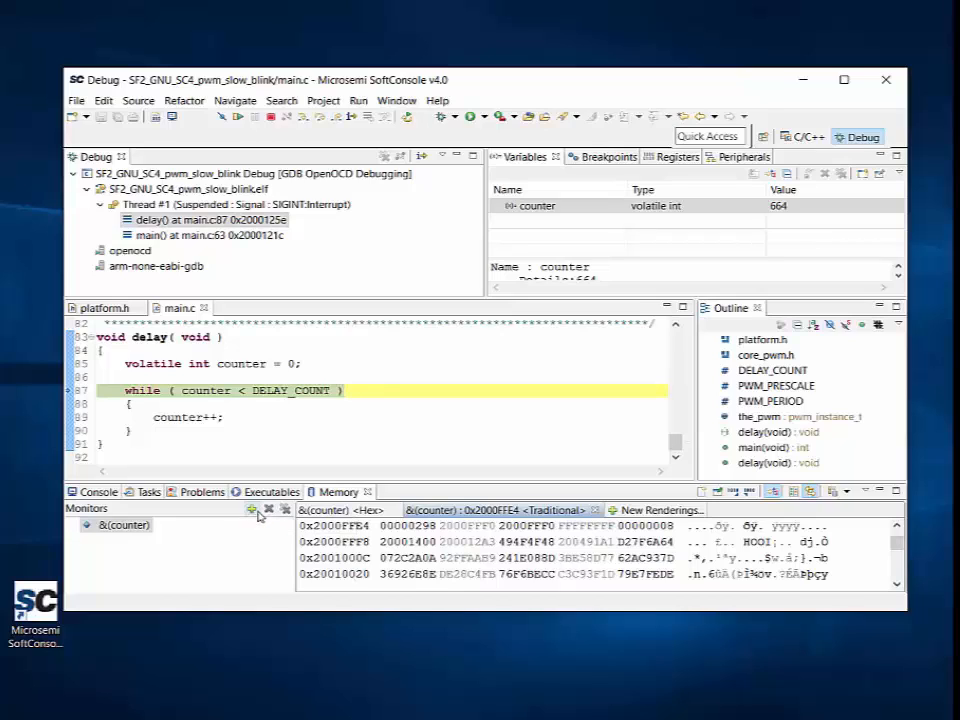
Step: Enable instruction stepping mode to examine the code in a widened Disassembly view, and resume the program
click(353, 117)
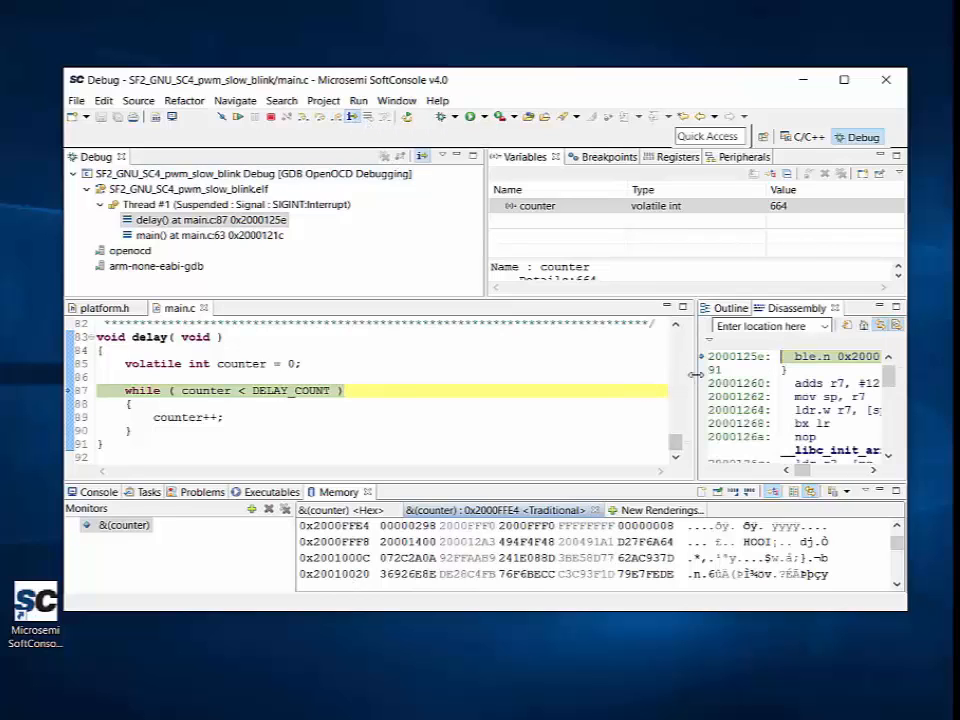
drag(697, 380, 538, 378)
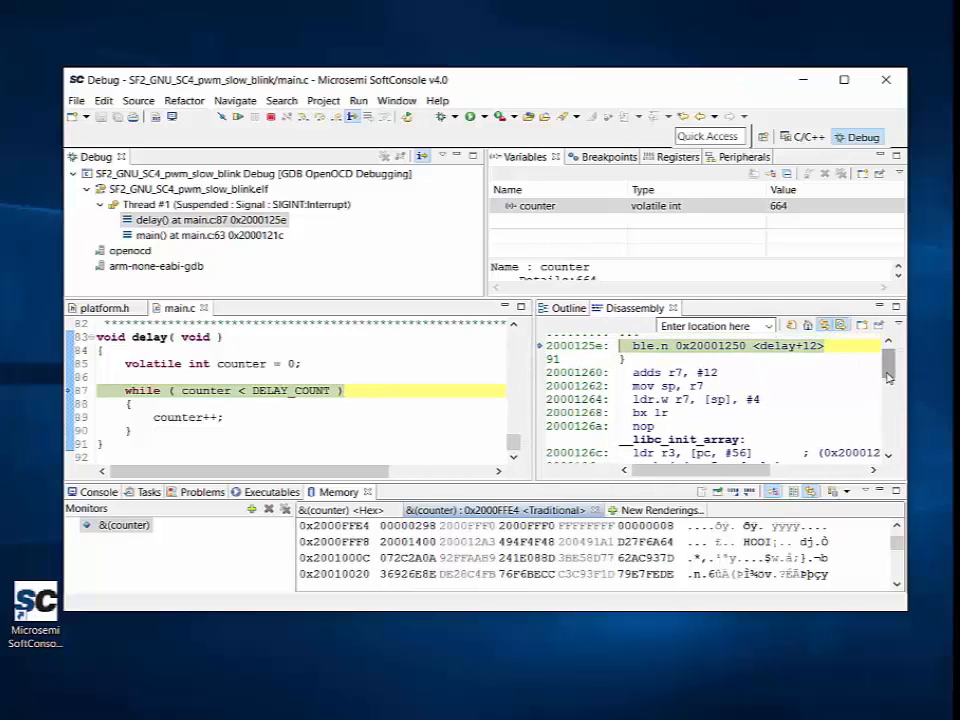
drag(888, 376, 870, 424)
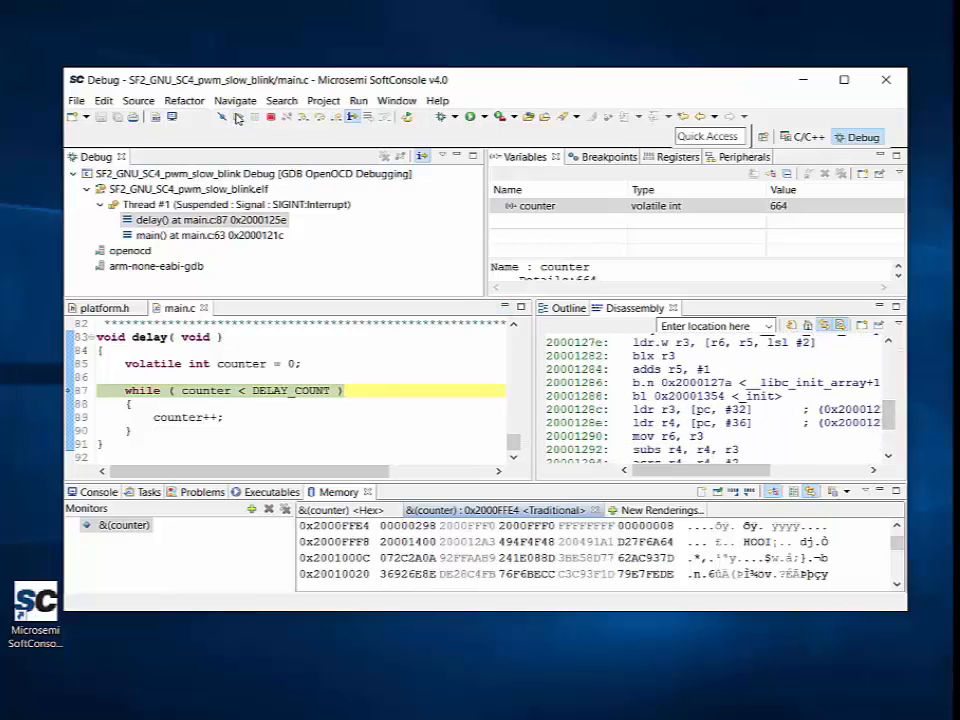
click(237, 118)
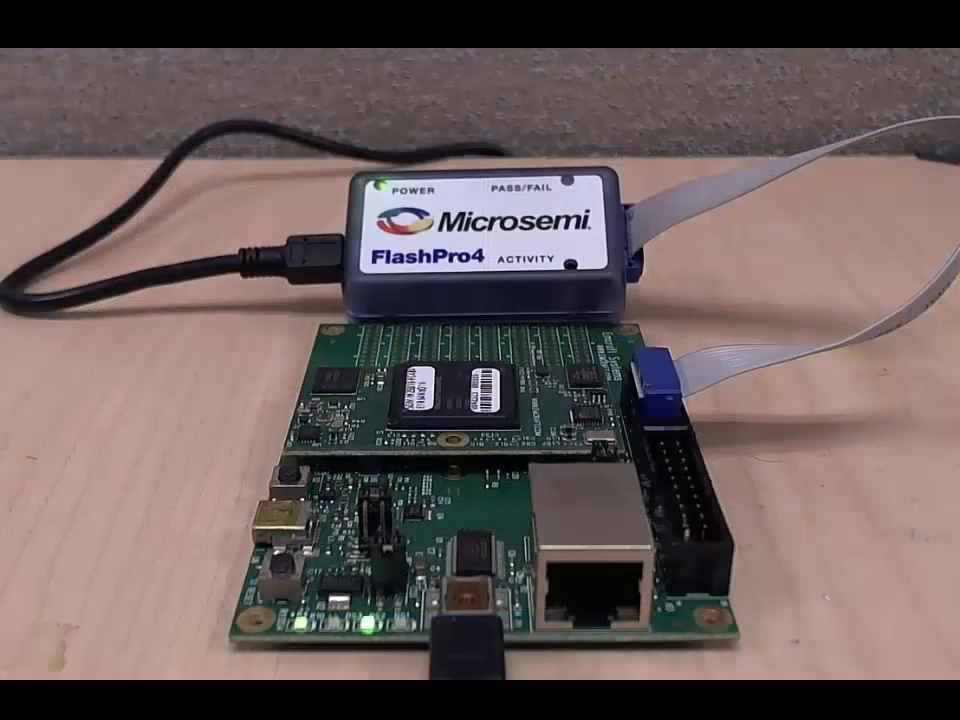